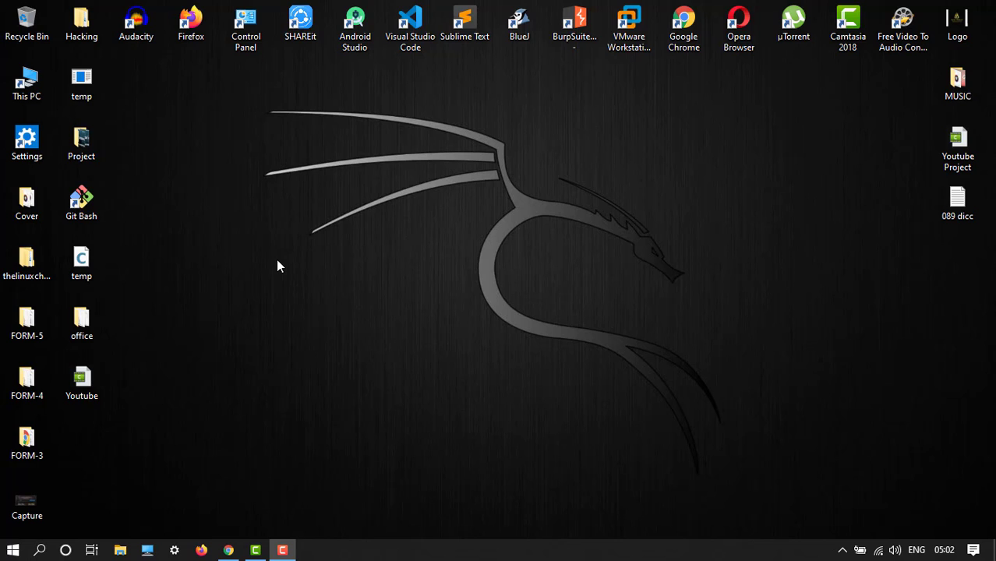
- In the incognito window, load hackthissite.org from the 'hack' address-bar suggestion and scroll its homepage
click(228, 551)
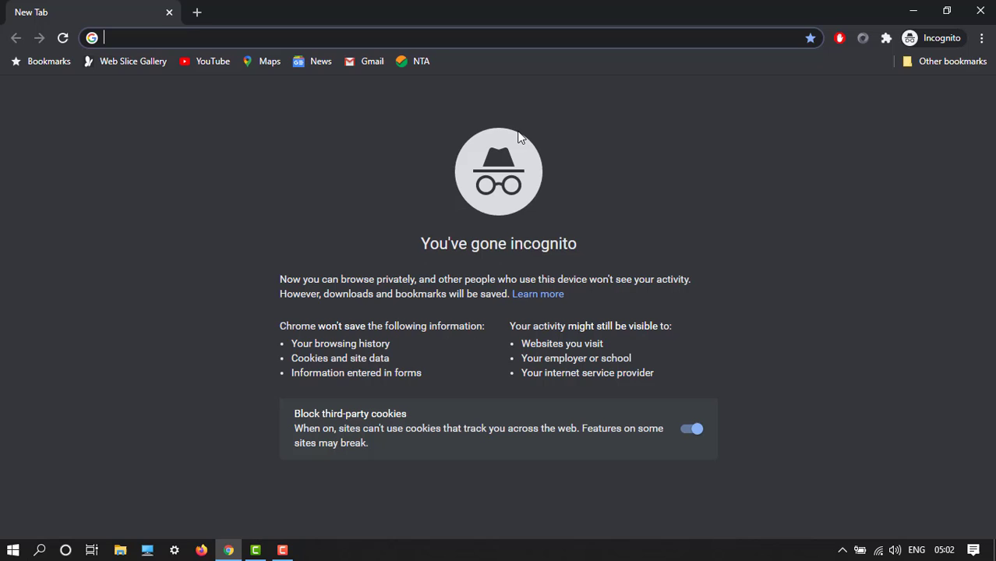
text(hack)
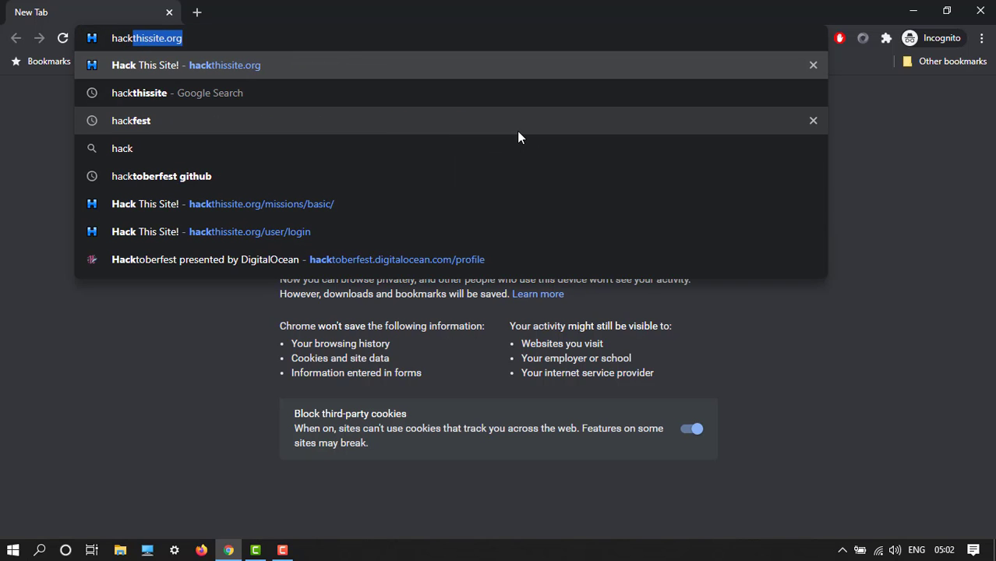
key(Return)
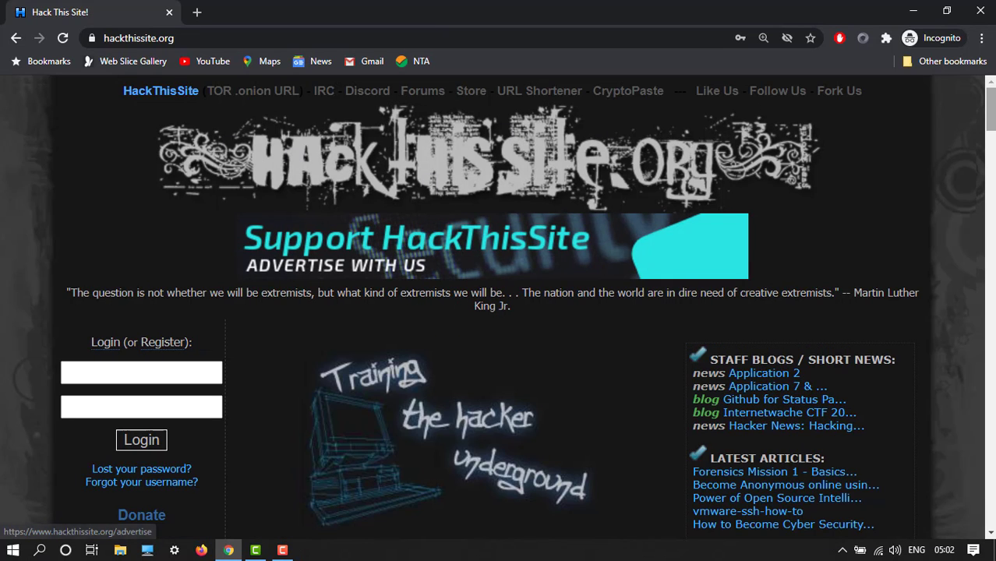
scroll(468, 257, down, 2)
scroll(499, 312, down, 5)
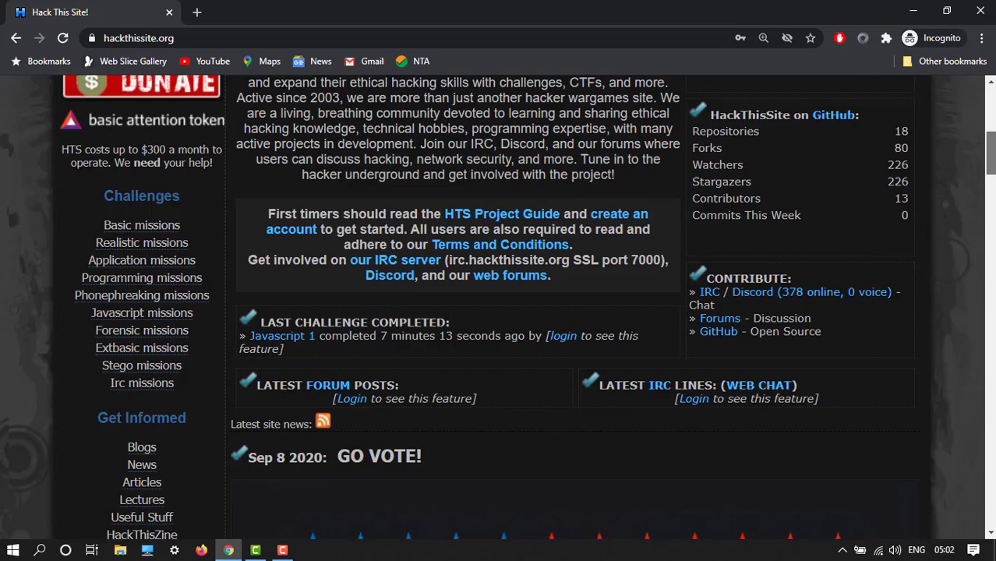
scroll(499, 312, up, 4)
scroll(154, 337, up, 1)
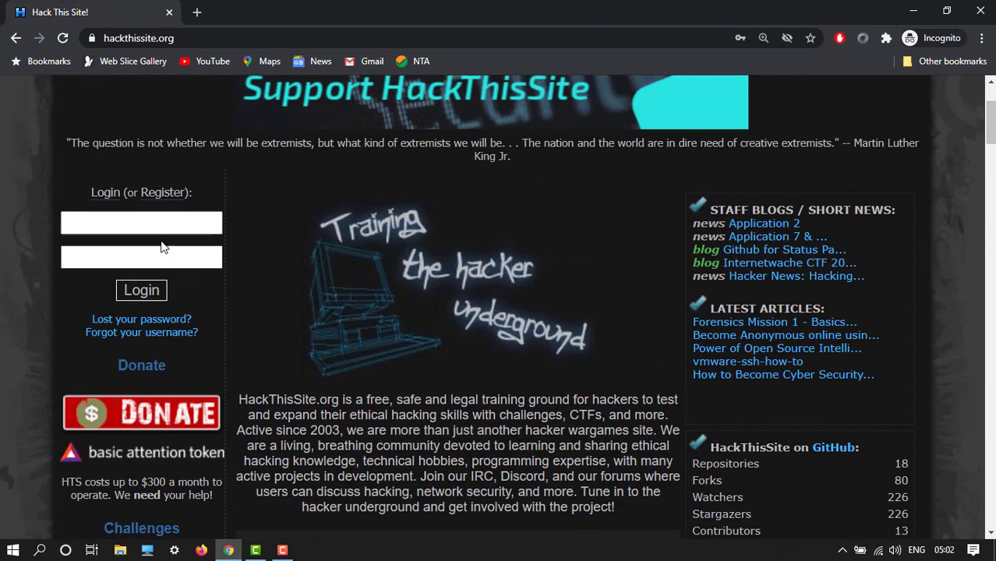
scroll(154, 337, up, 2)
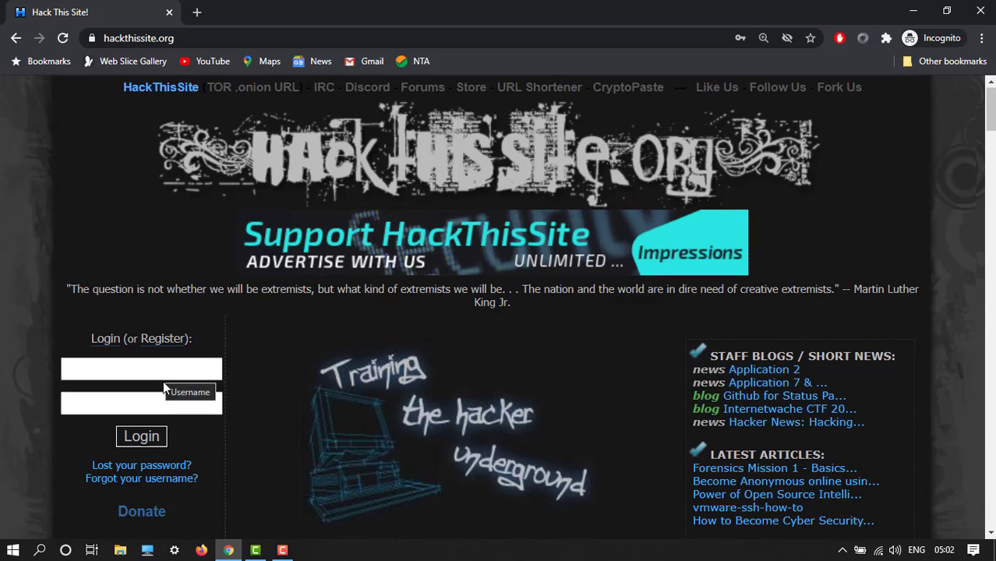
scroll(162, 381, down, 2)
scroll(189, 354, down, 3)
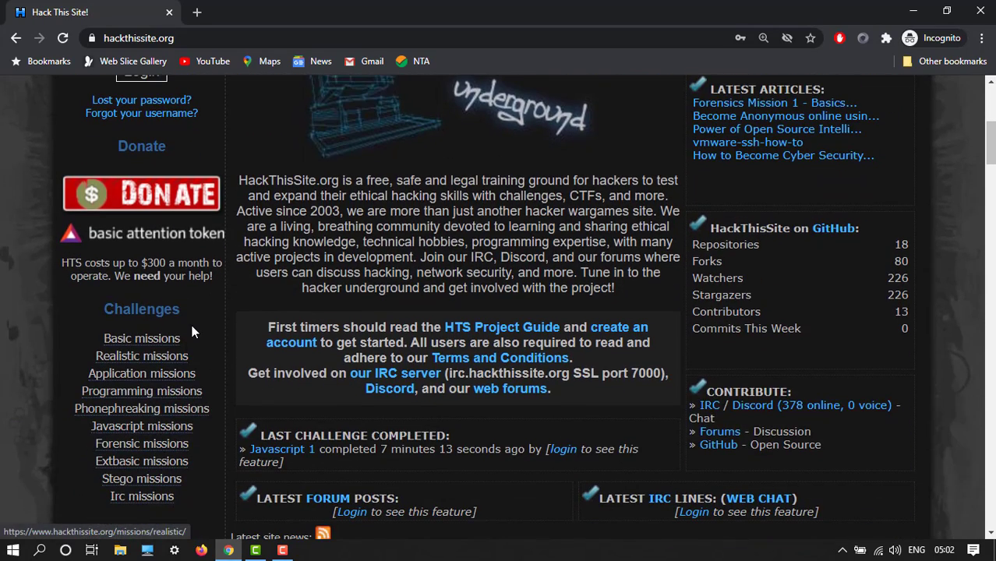
scroll(193, 330, up, 5)
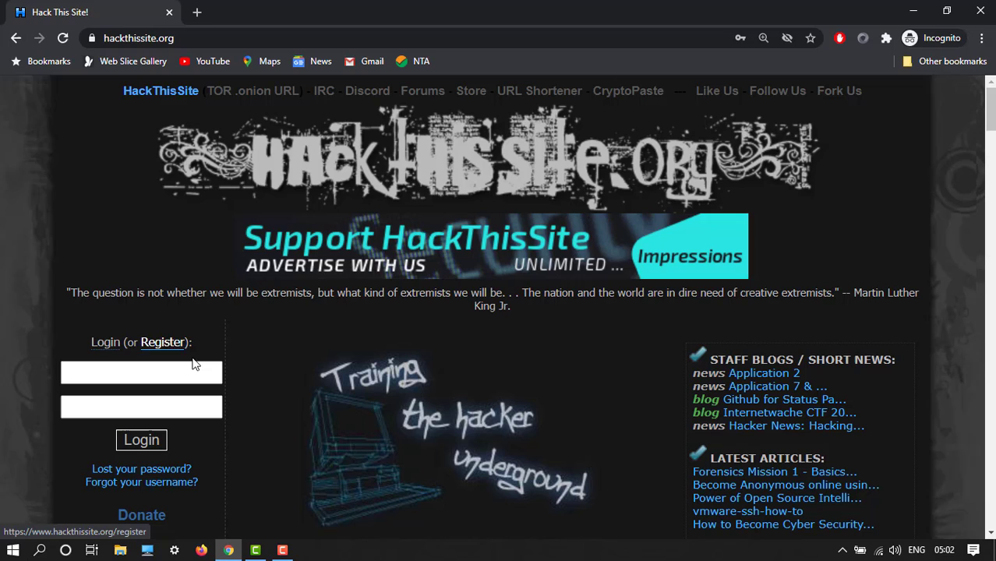
- Open the Register page and scroll down to the registration form
click(156, 351)
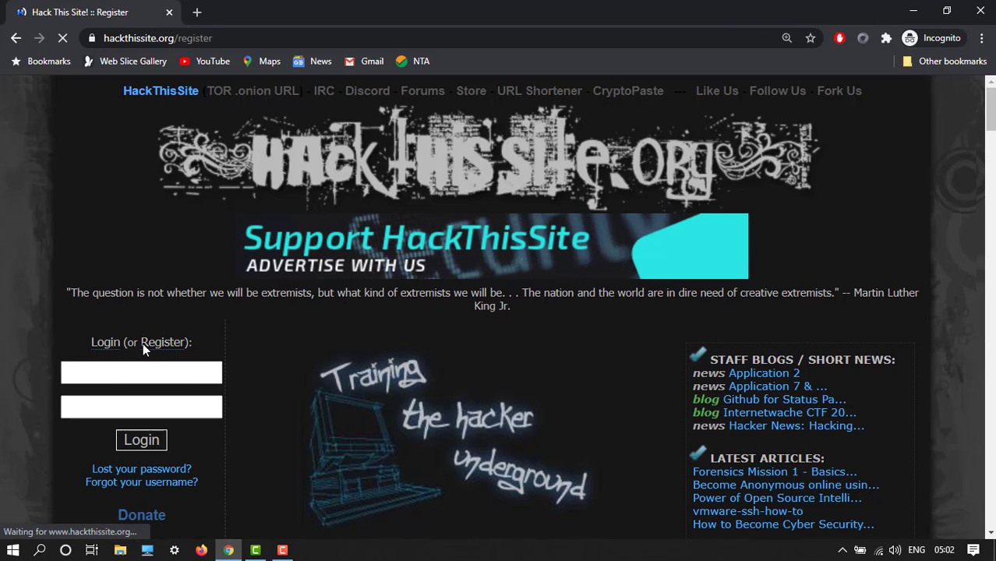
scroll(517, 448, down, 2)
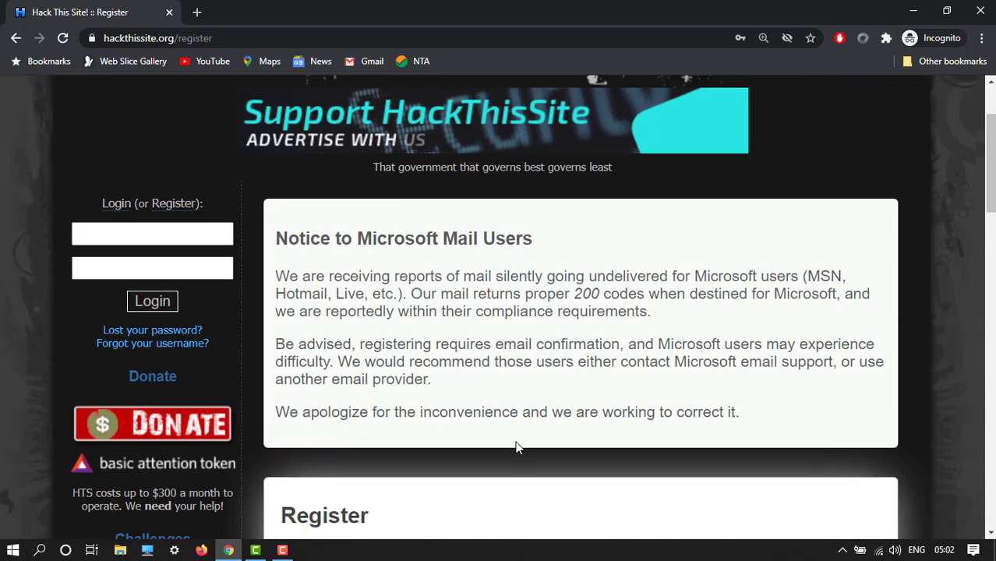
scroll(517, 448, down, 4)
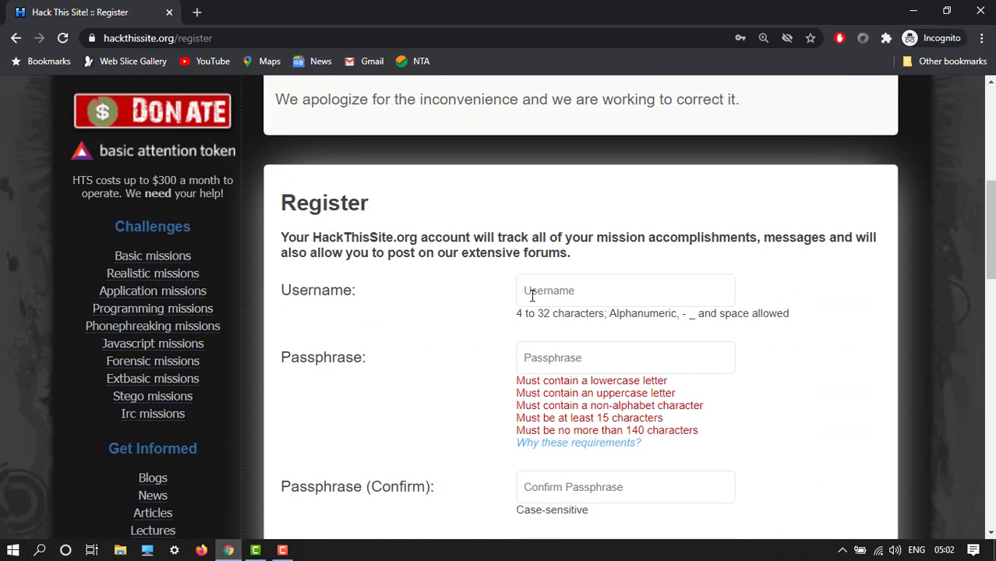
- Type the new account's username into the Username field, ending it with '12'
click(534, 294)
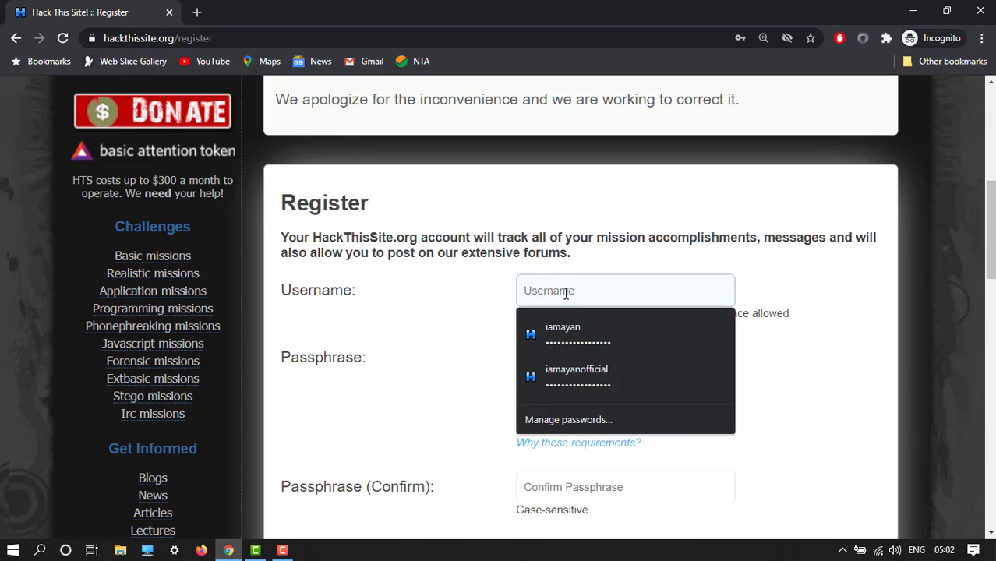
text(s)
key(BackSpace)
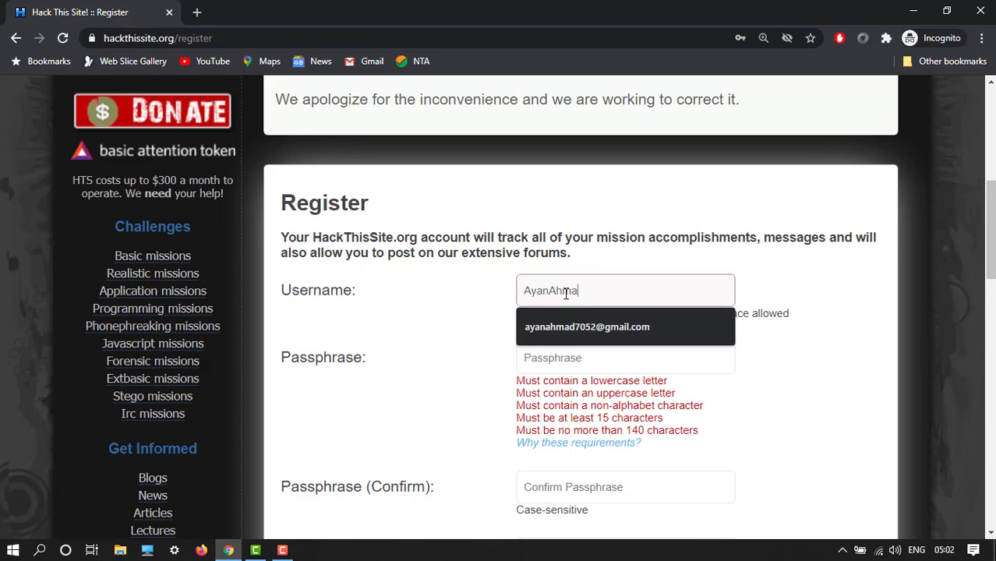
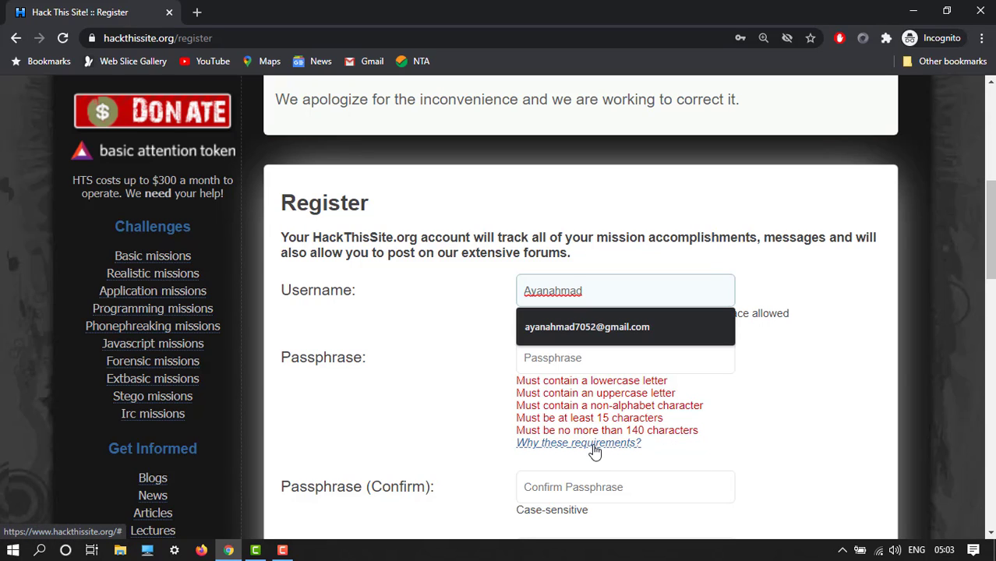
double_click(618, 296)
click(625, 290)
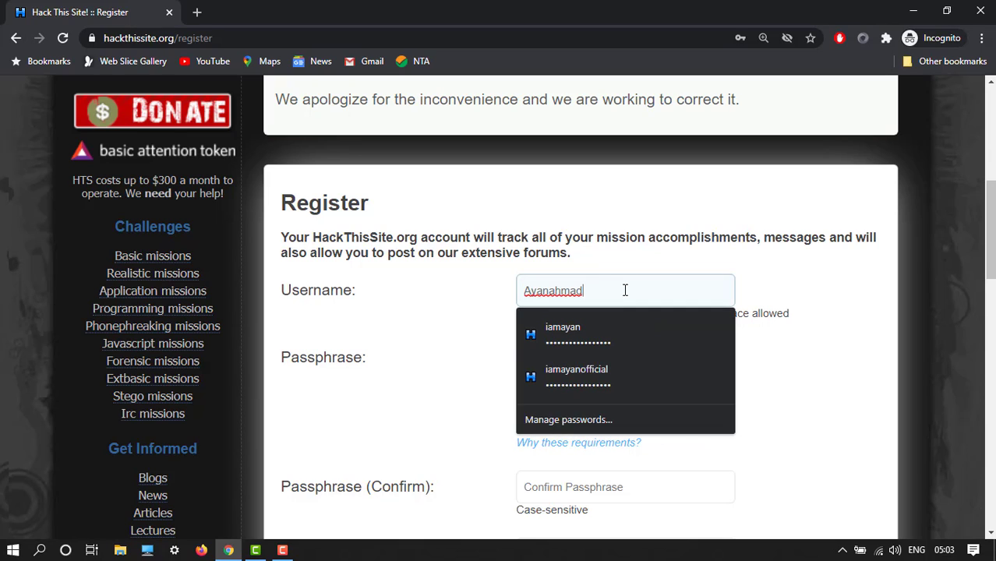
text(1234)
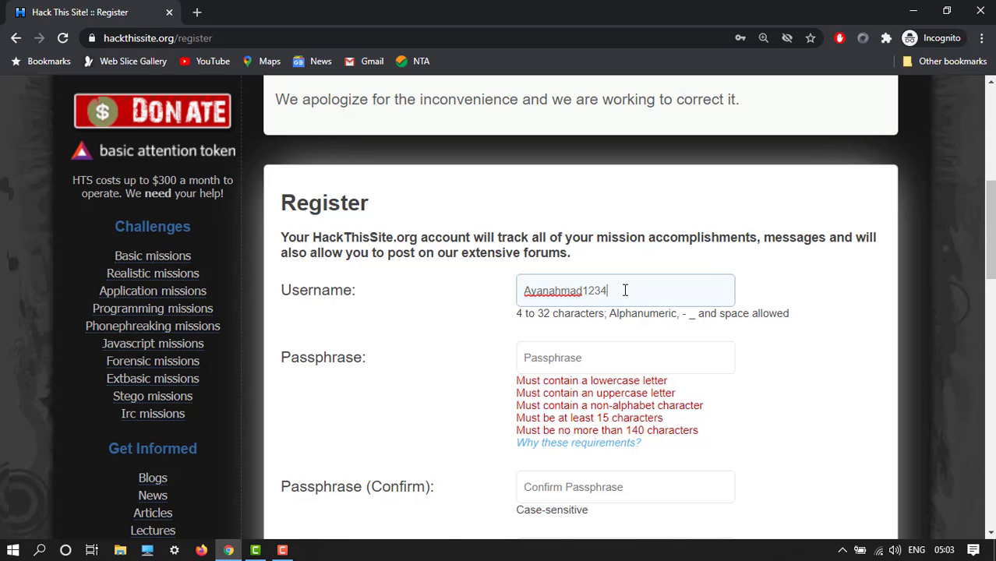
click(427, 348)
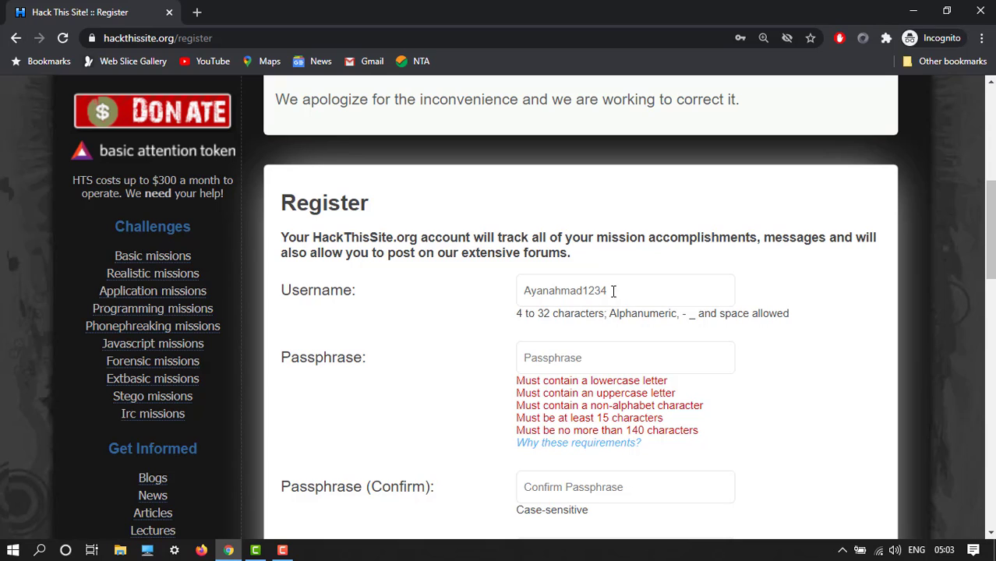
- Enter the chosen account password in the Passphrase field
click(629, 289)
scroll(636, 351, down, 2)
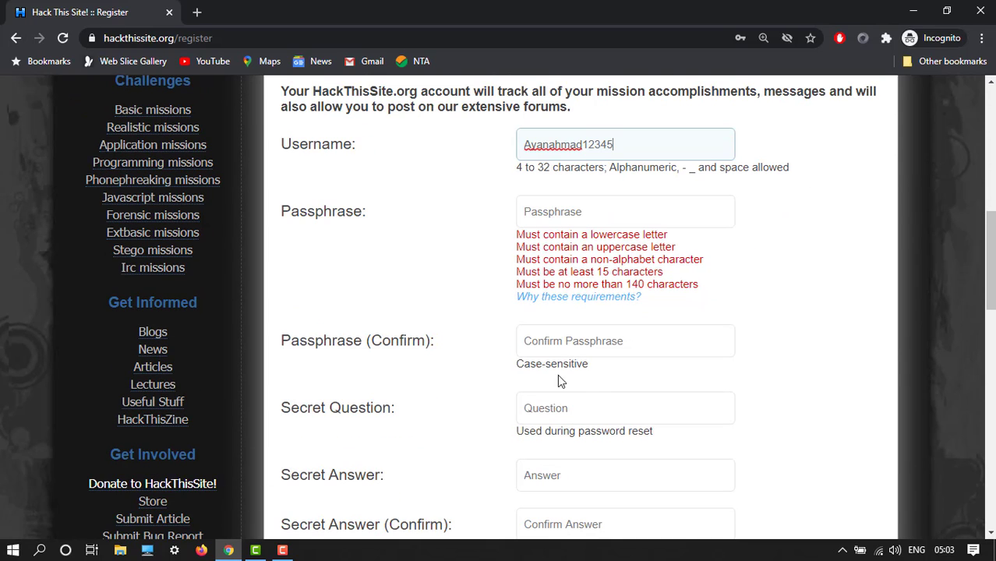
click(588, 341)
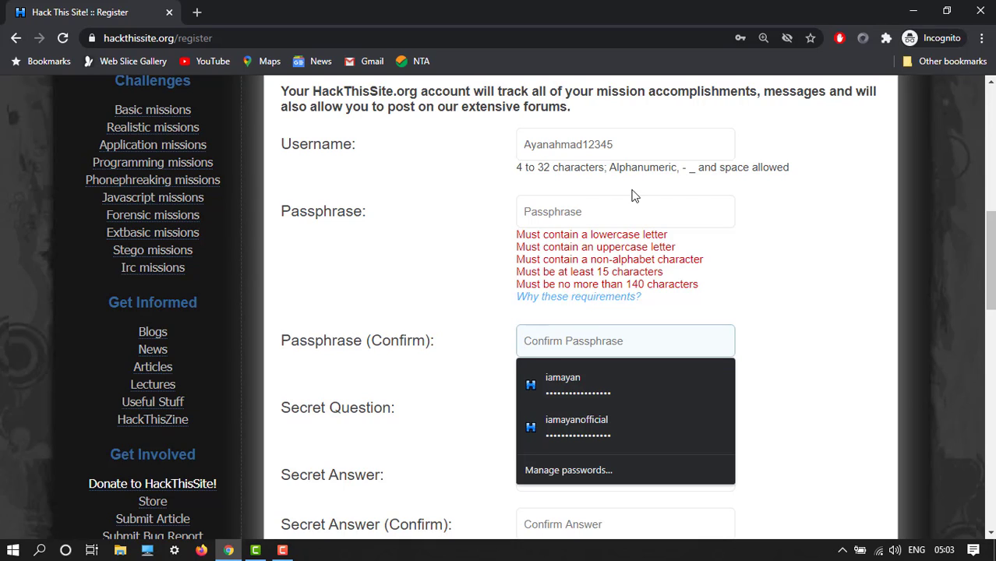
click(570, 211)
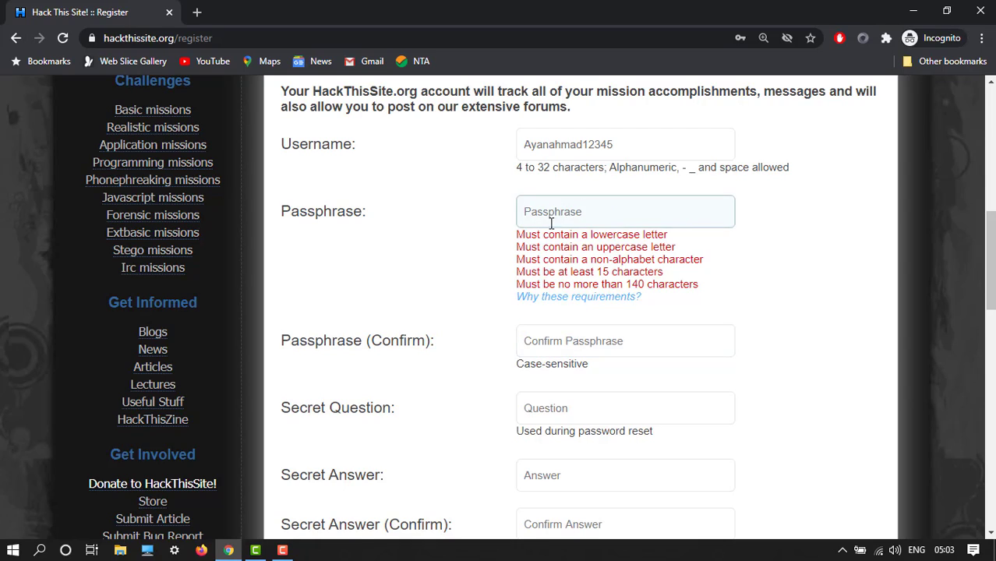
click(588, 212)
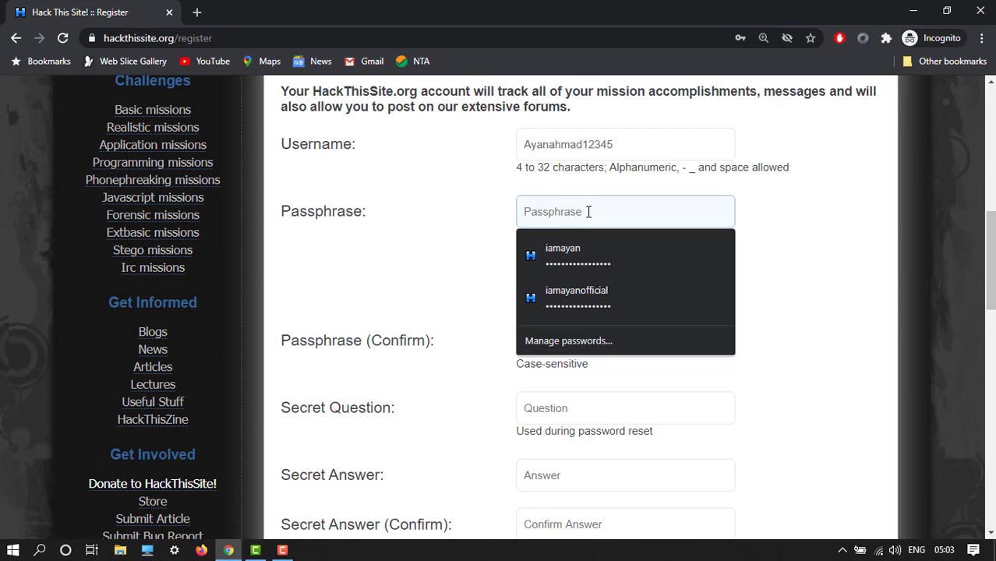
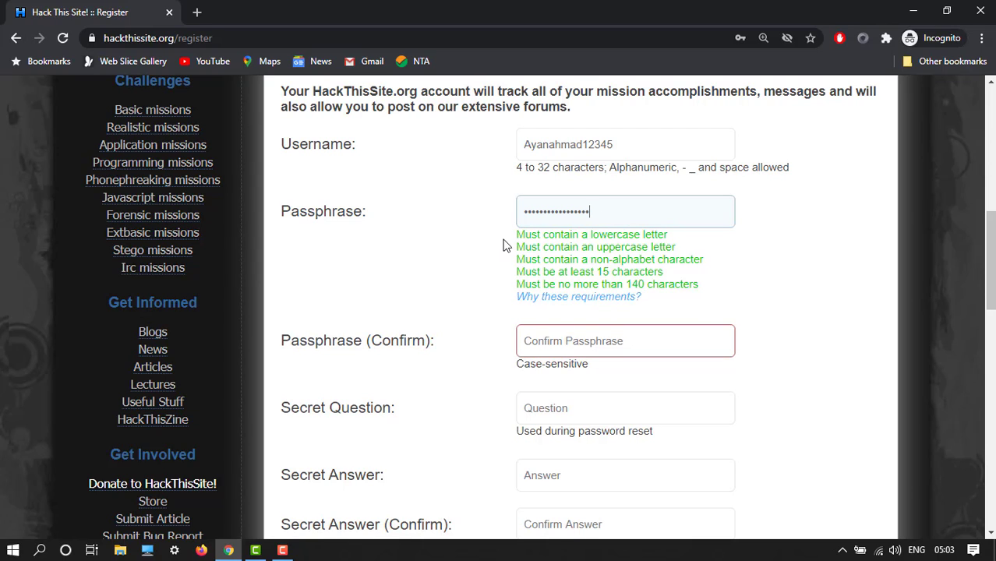
- Check the passphrase requirements and retype the passphrase in the confirmation field
drag(509, 233, 707, 289)
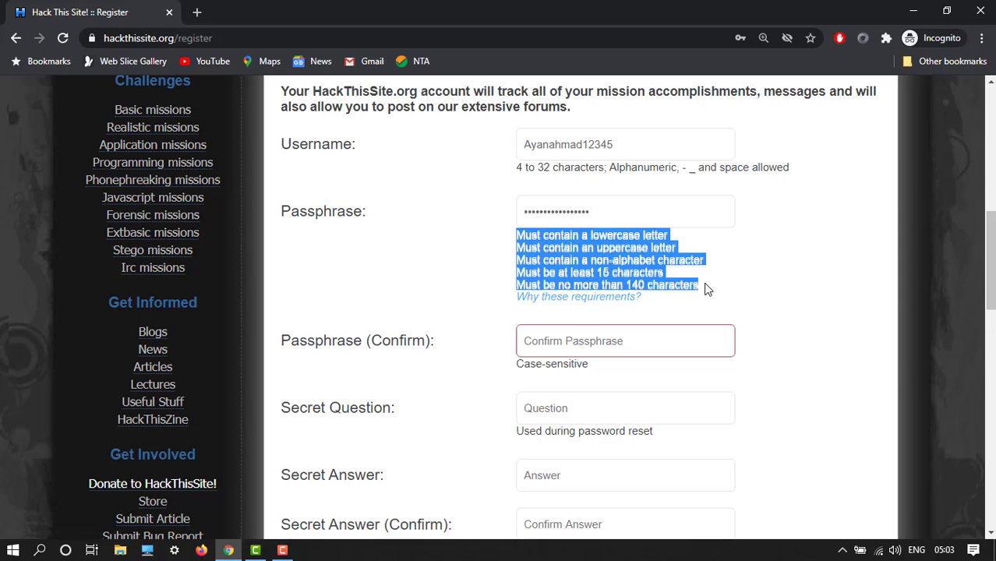
click(716, 279)
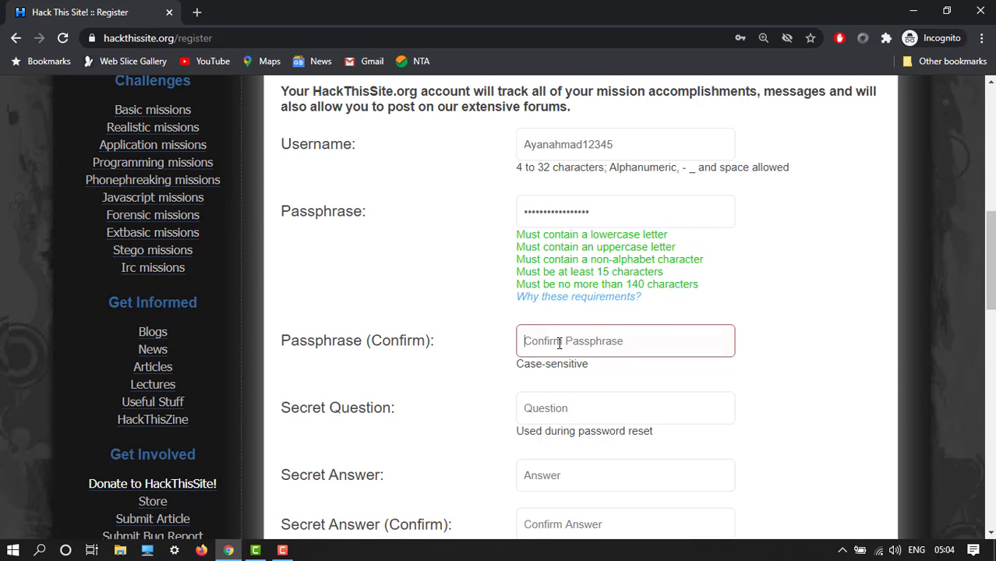
click(524, 341)
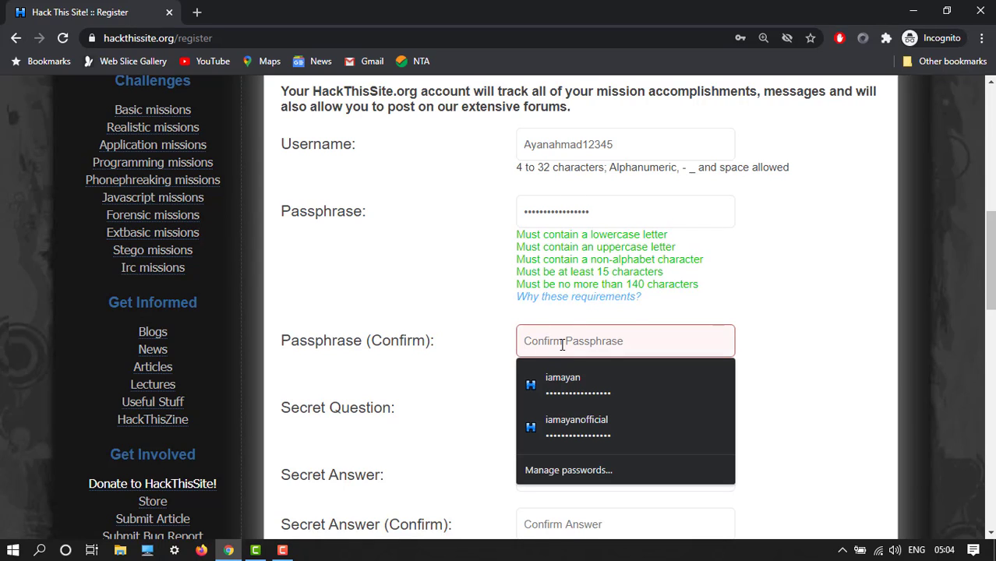
text(•••••)
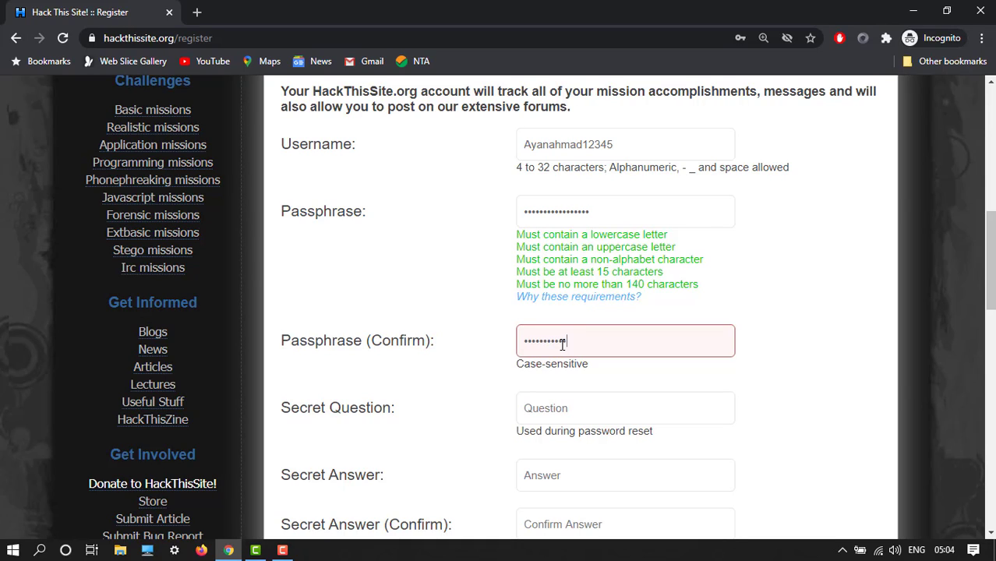
text(•)
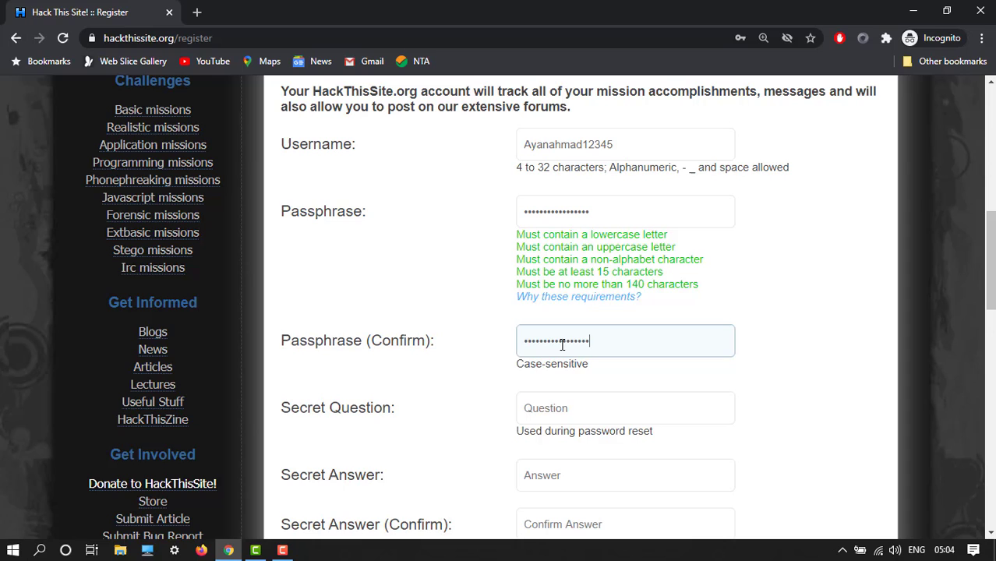
- Fill the secret question, secret answer and answer confirmation from saved autofill suggestions
scroll(638, 392, down, 1)
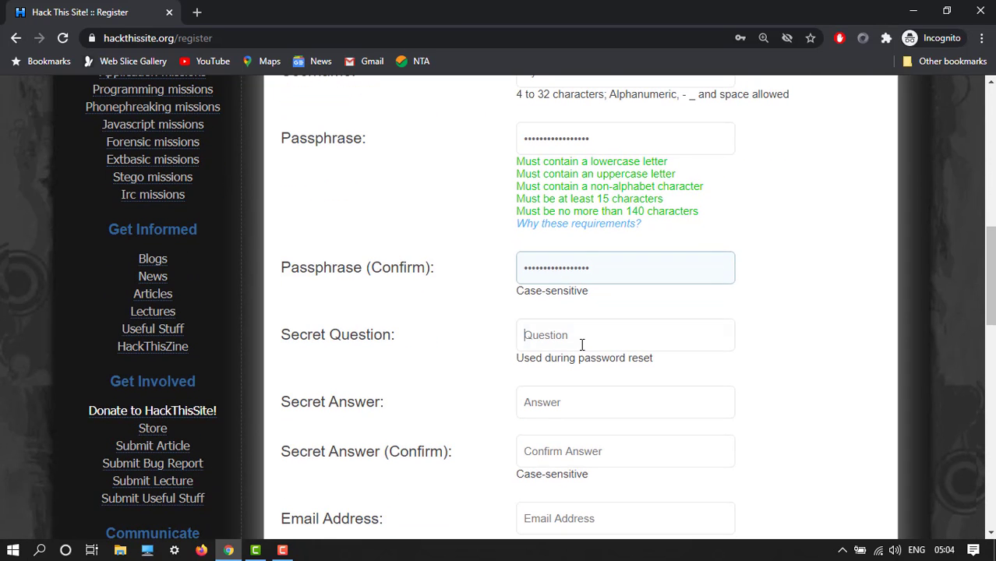
click(536, 341)
click(542, 372)
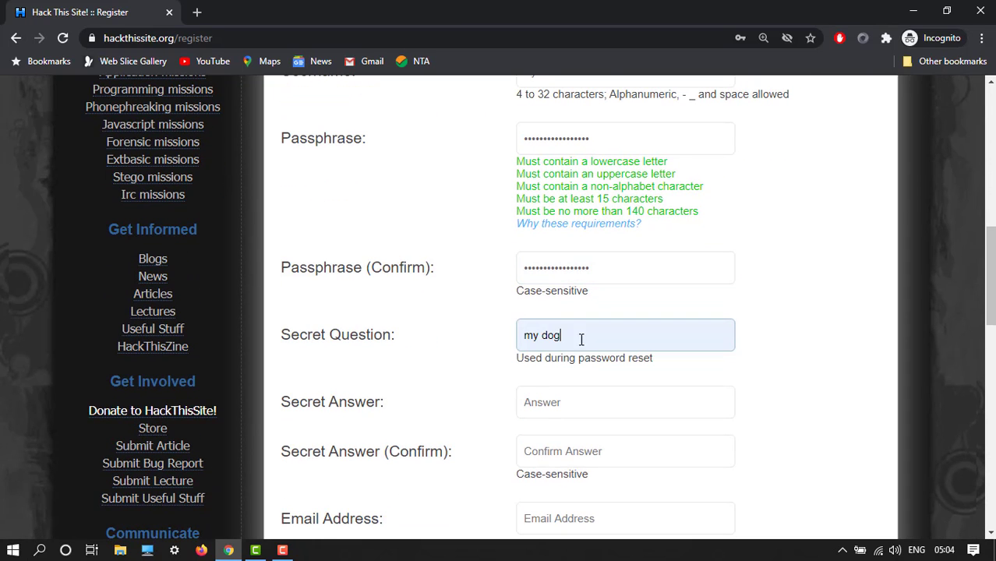
click(552, 405)
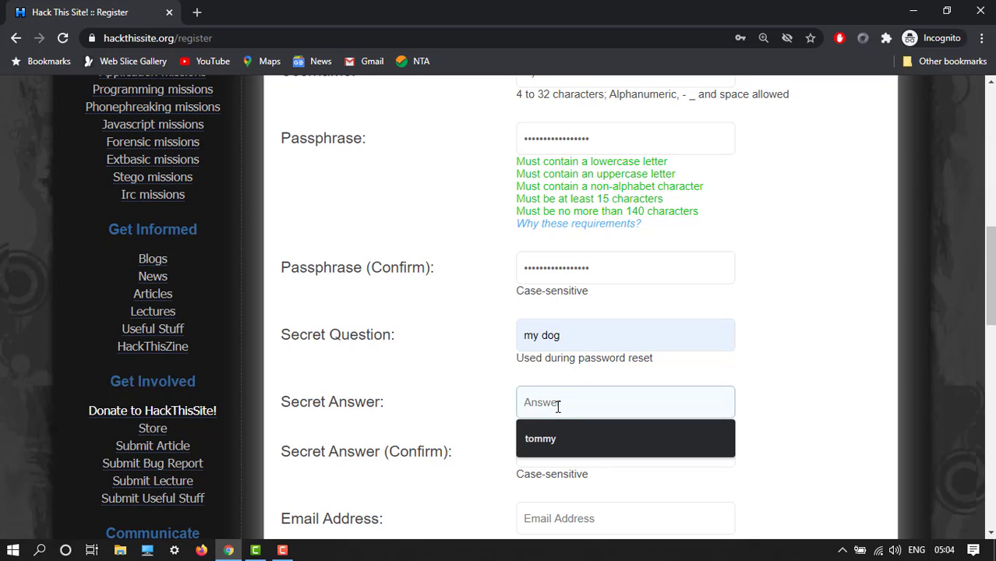
click(596, 441)
scroll(563, 441, down, 1)
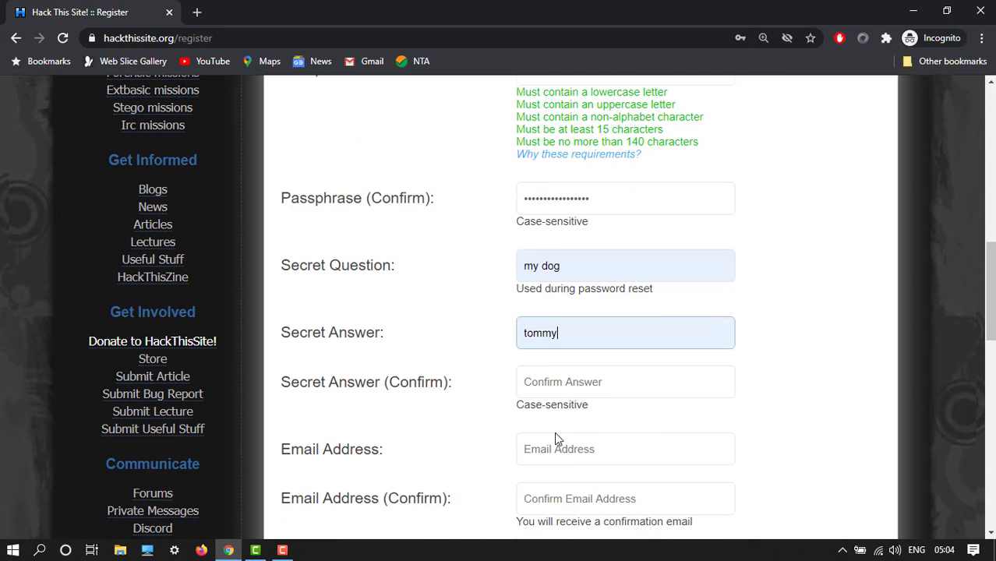
click(565, 372)
click(551, 416)
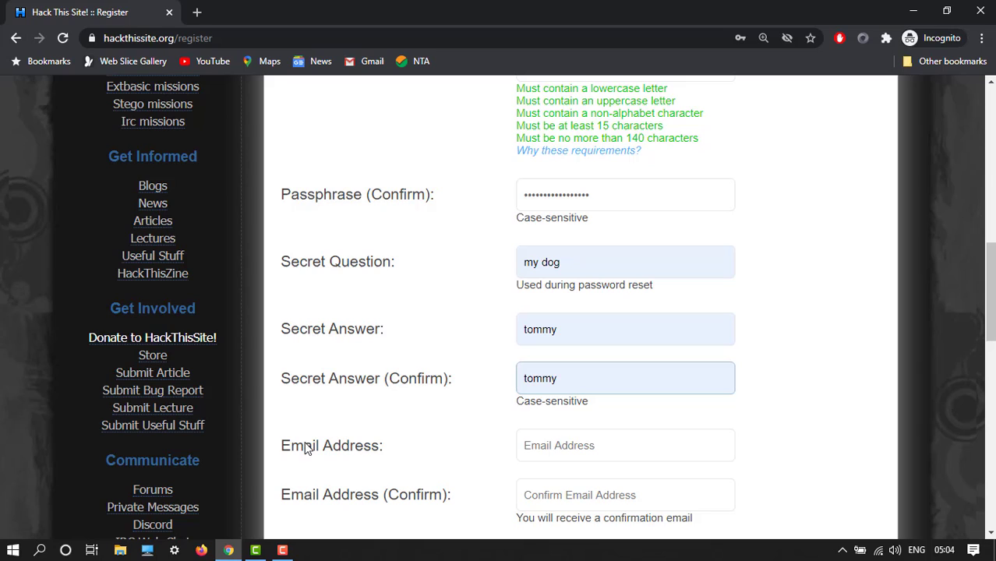
- Fill in the email fields and agree to the Terms of Service
click(565, 450)
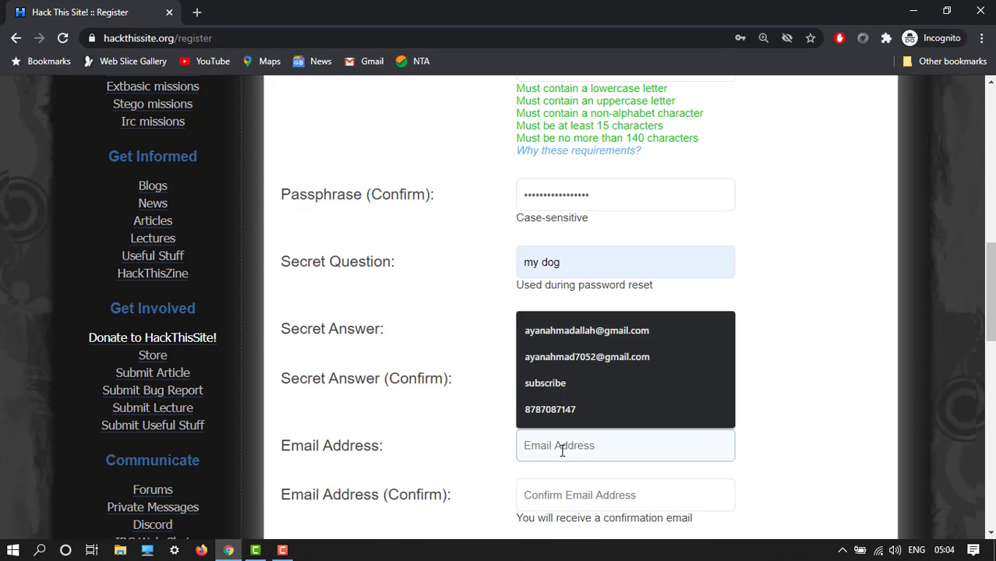
click(508, 450)
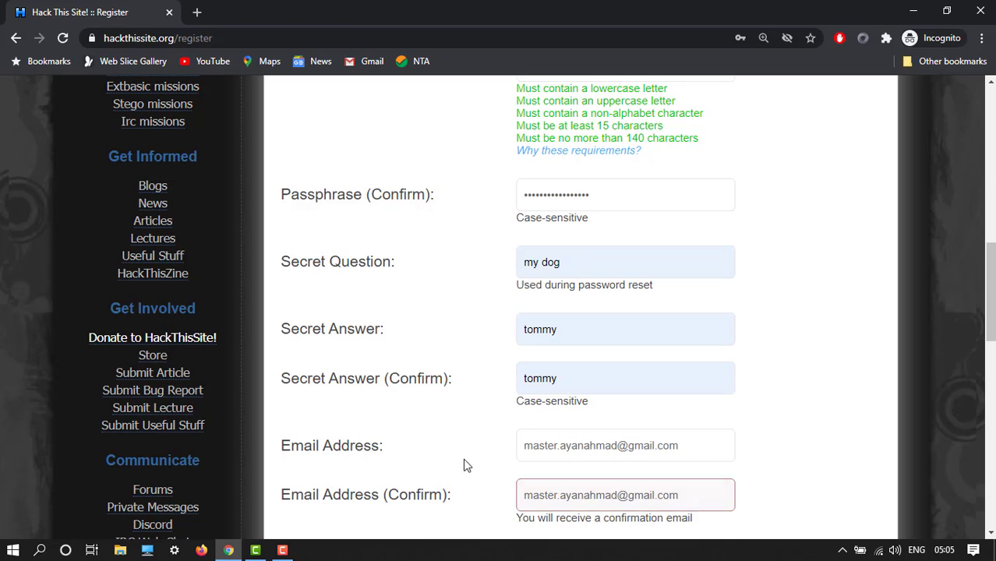
scroll(465, 460, down, 1)
scroll(605, 417, down, 1)
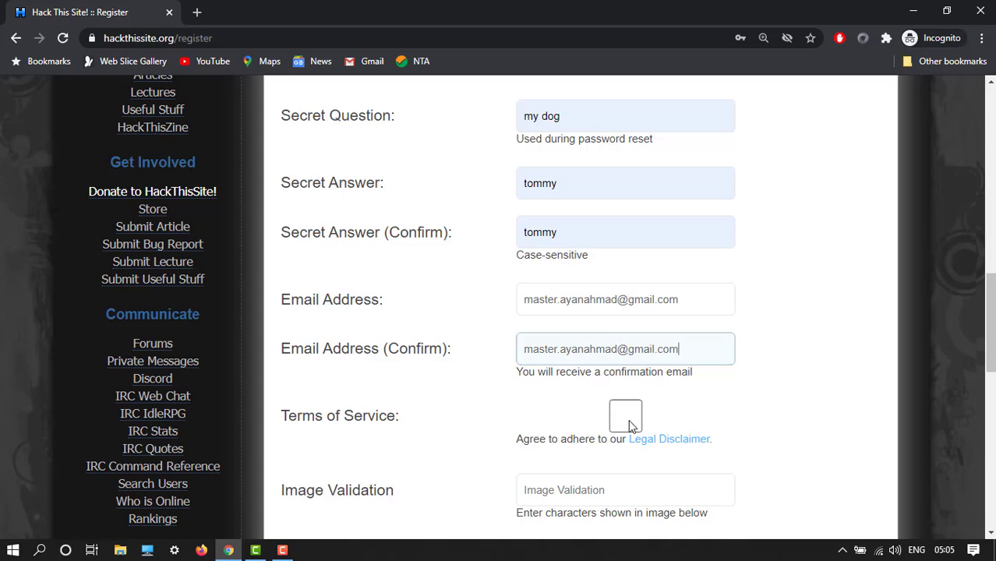
click(628, 419)
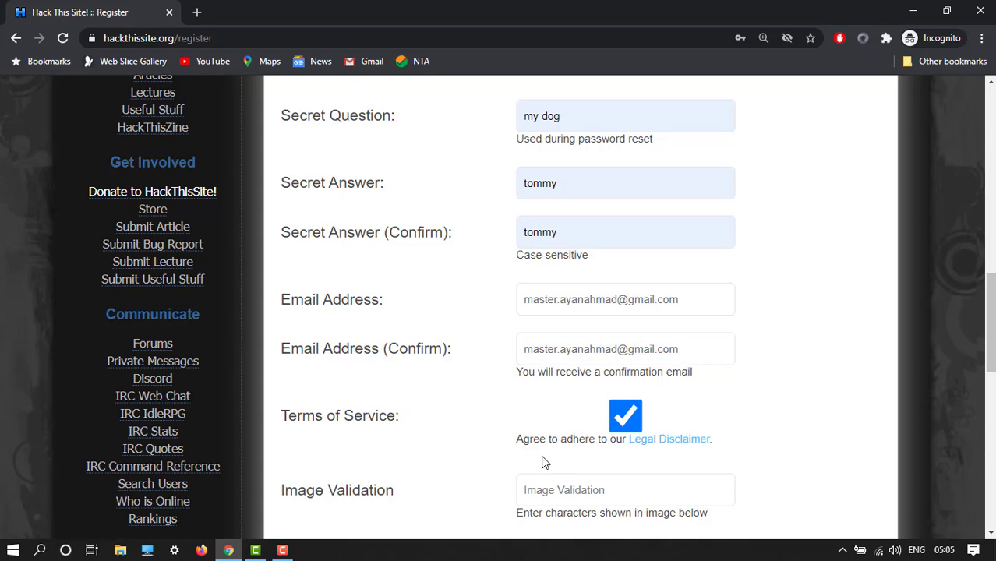
- Enter the captcha characters in Image Validation and submit the registration form
click(621, 490)
scroll(866, 468, down, 1)
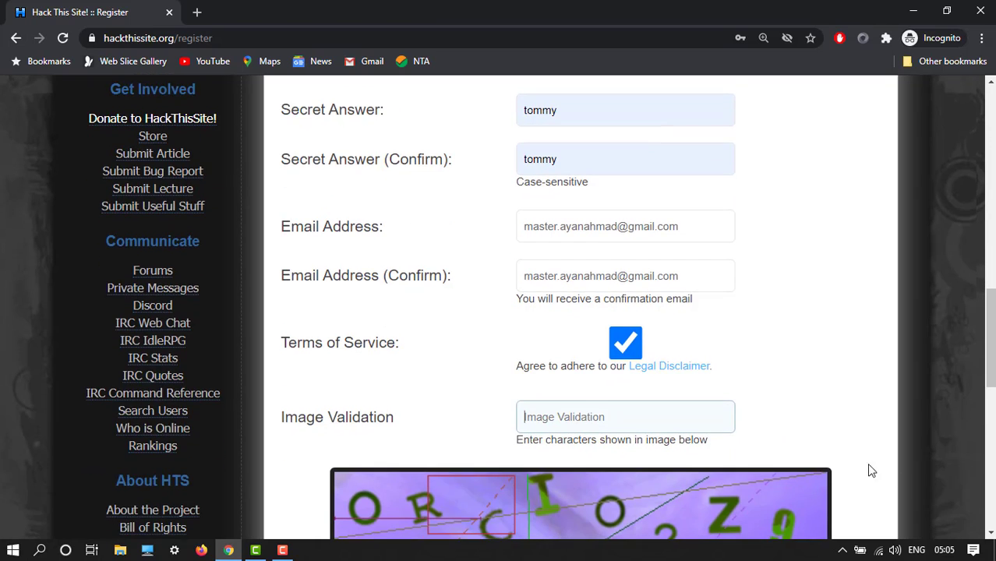
scroll(872, 471, down, 2)
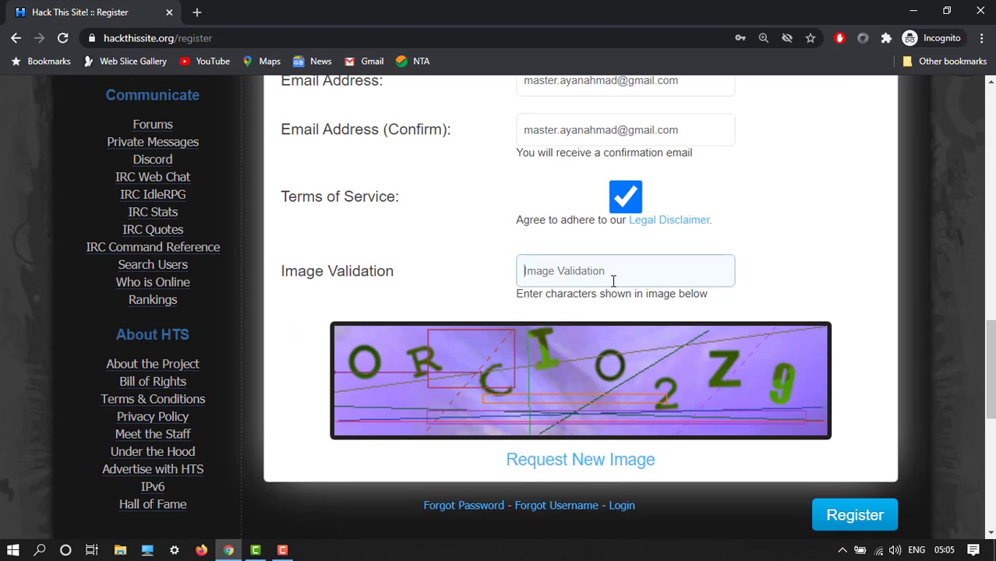
text(ORCIO2Z9)
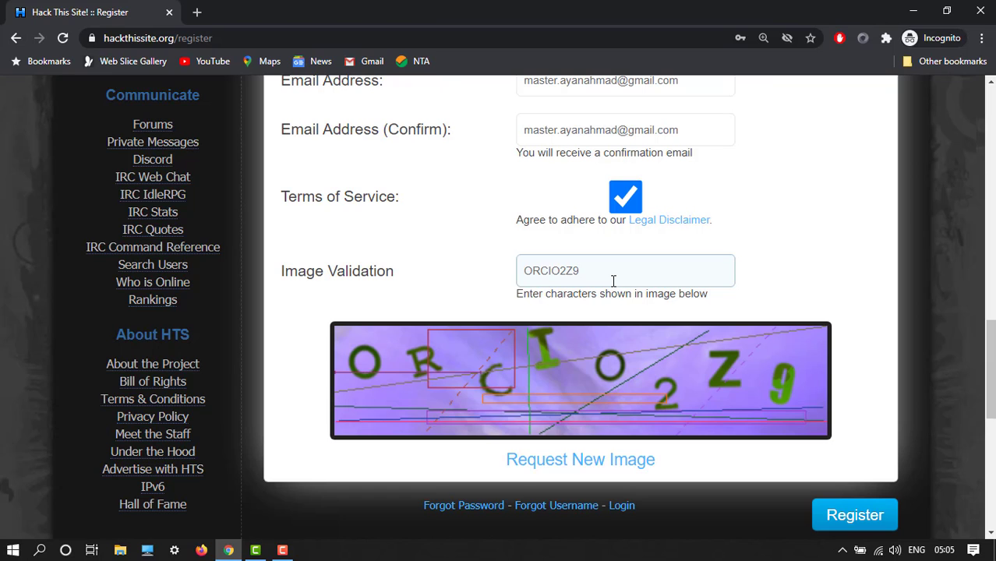
key(Return)
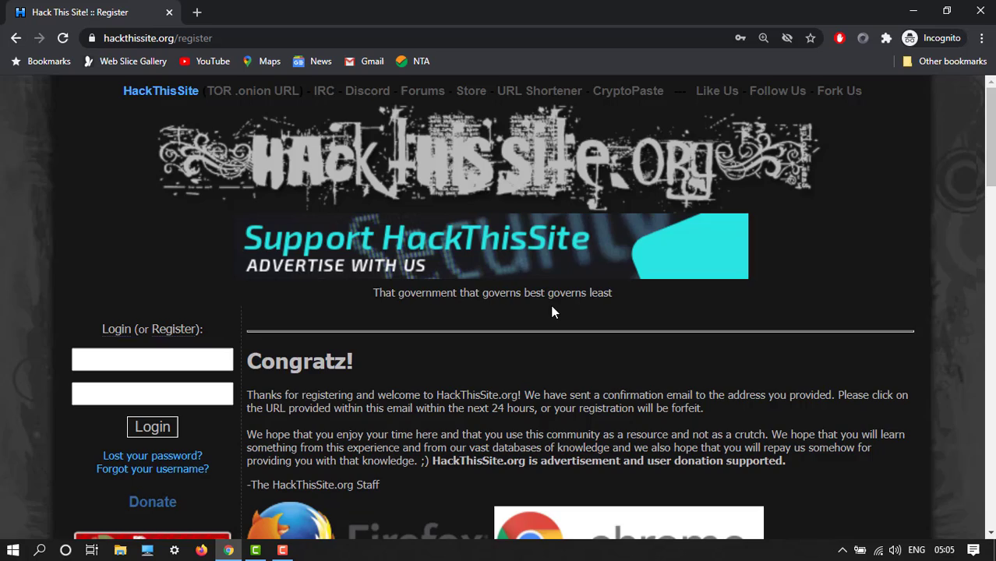
- Scroll back to the top of the Congratz page and open a new incognito tab
scroll(556, 312, down, 5)
scroll(556, 312, up, 4)
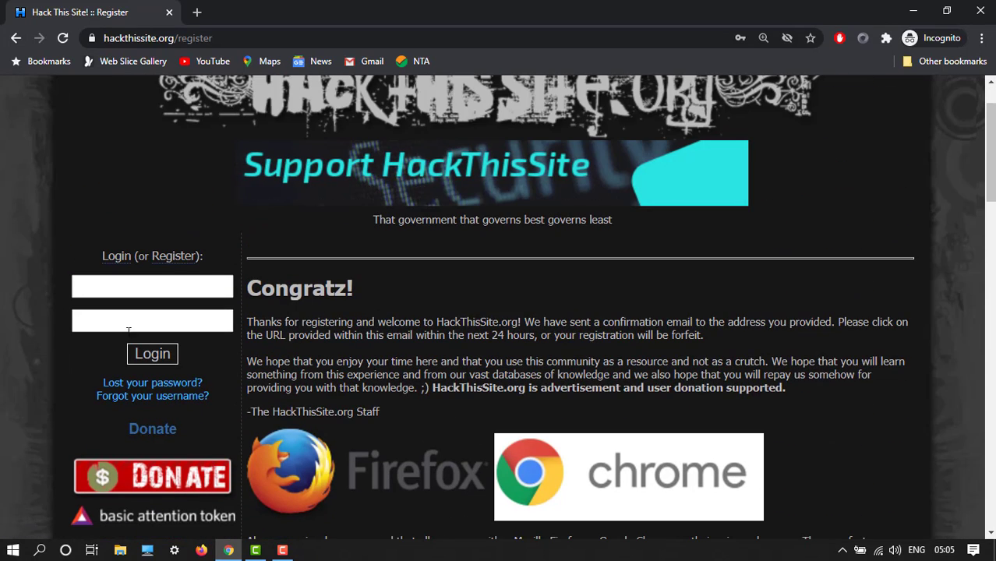
scroll(210, 261, up, 1)
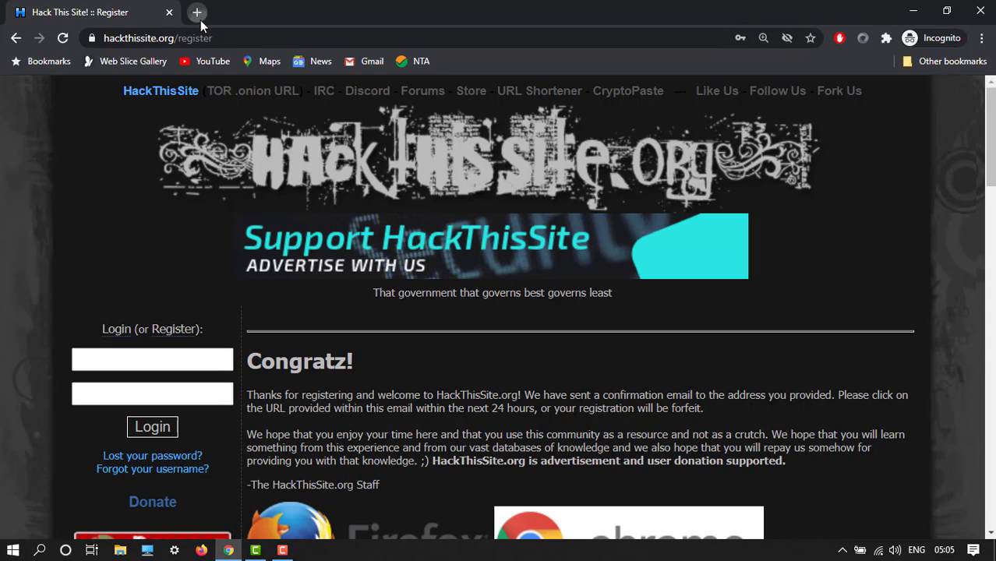
click(198, 13)
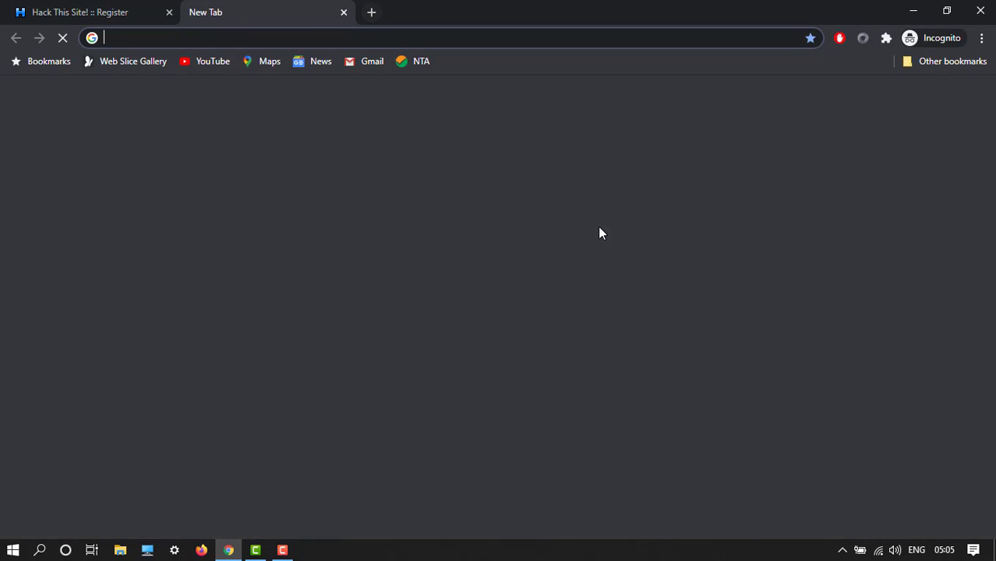
- Open Gmail and the HackThisSite.org Registration email to follow its confirmation link
click(363, 61)
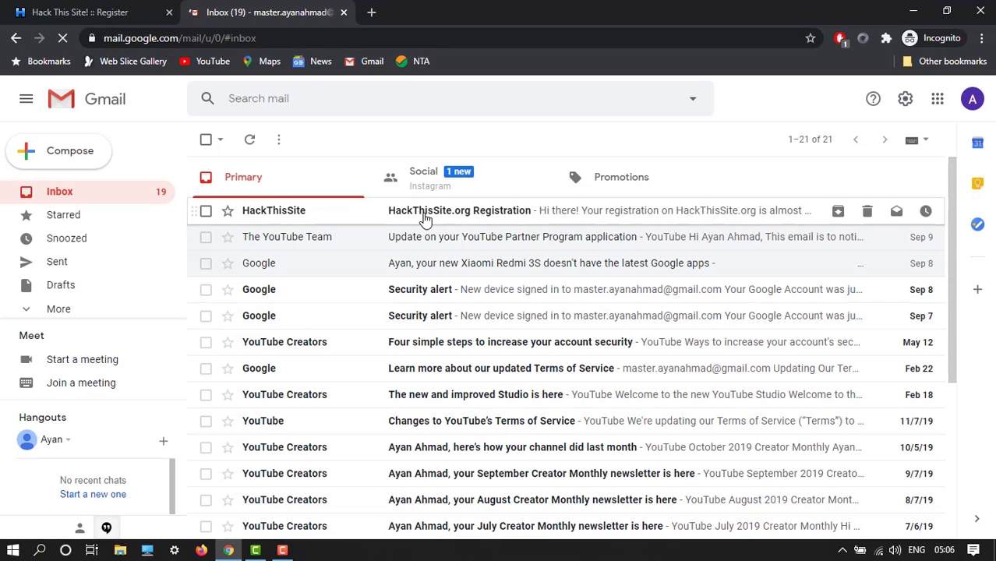
click(500, 222)
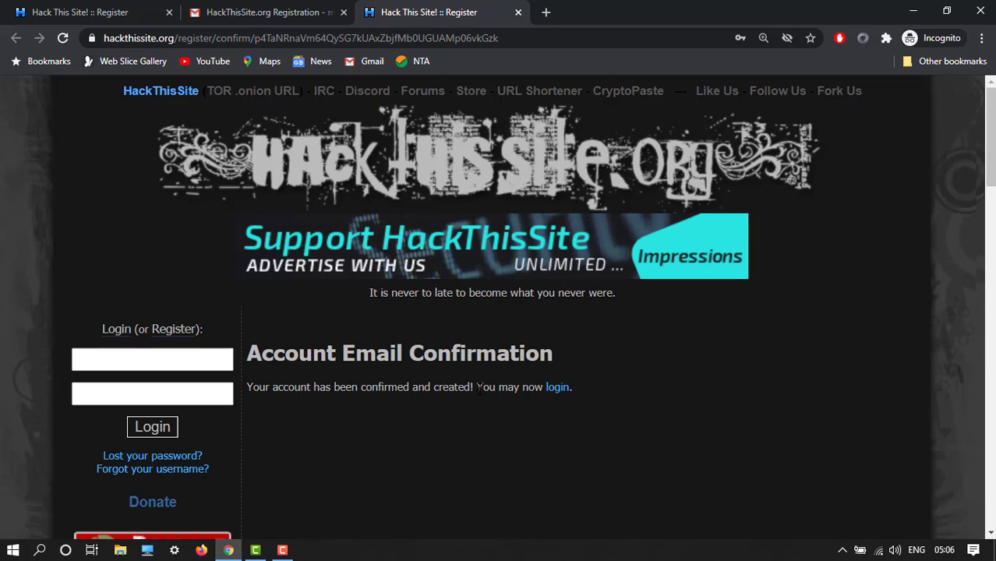
- Close the Gmail tab and enter the new account's username in the Login box
click(146, 361)
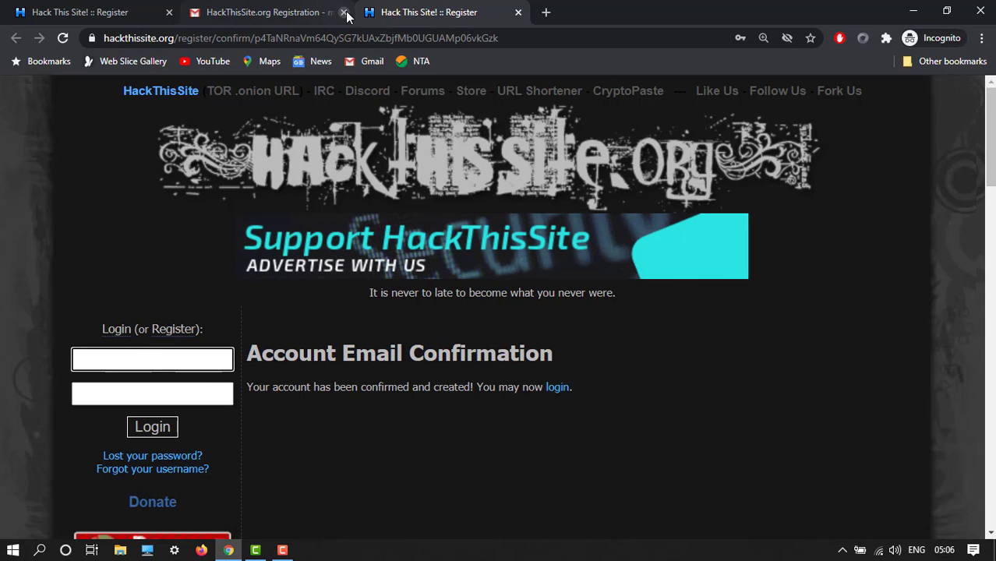
click(144, 360)
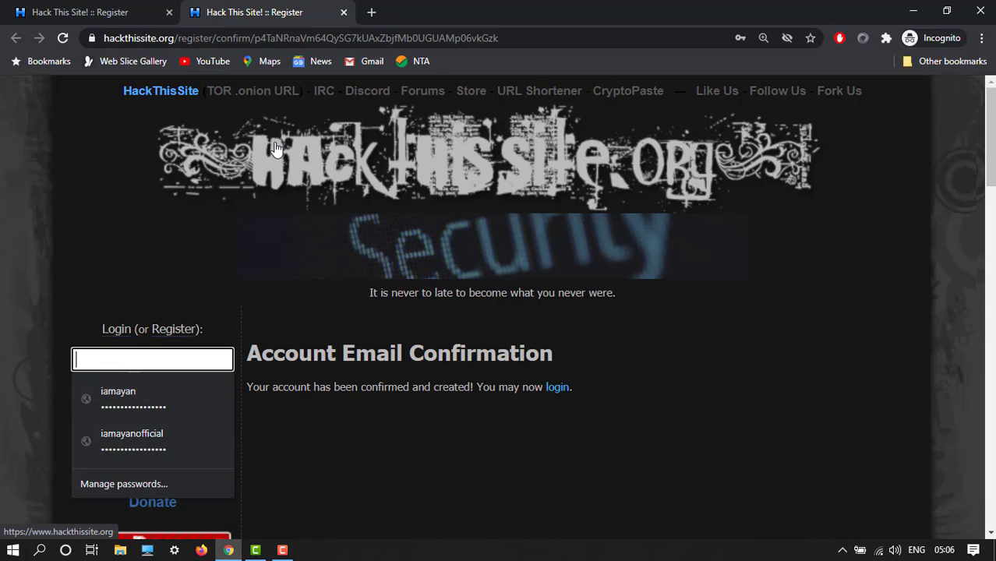
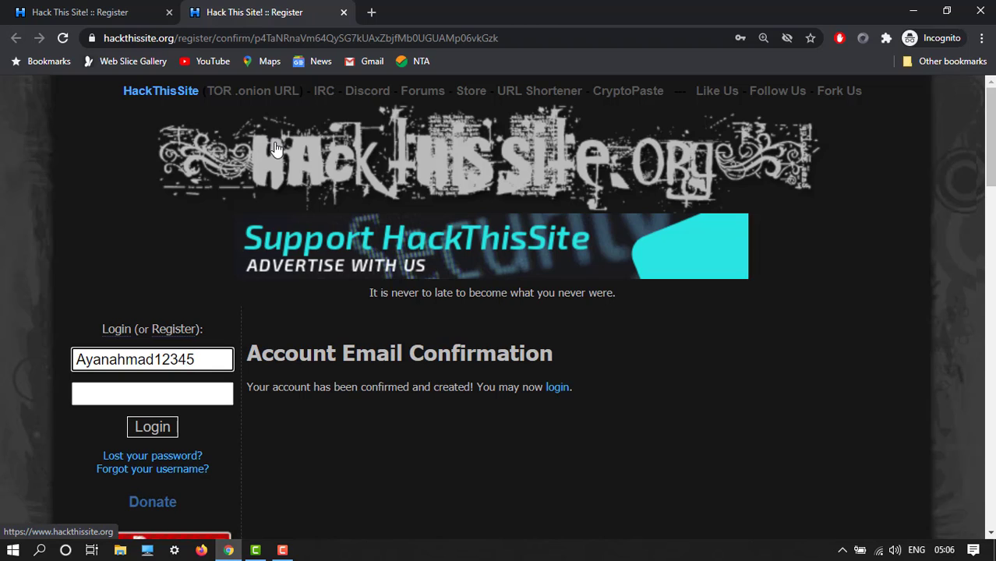
- Enter the account password and log in
click(105, 392)
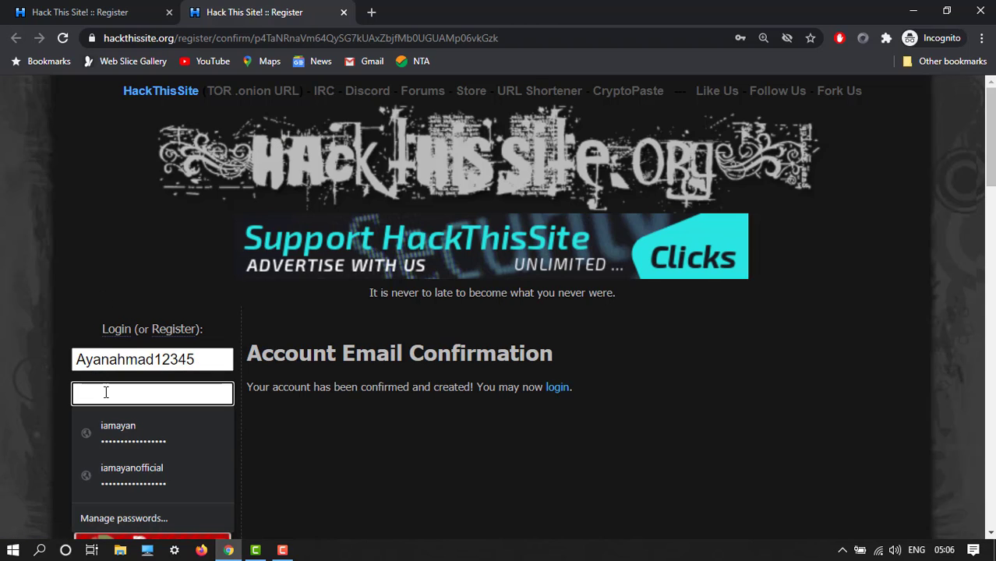
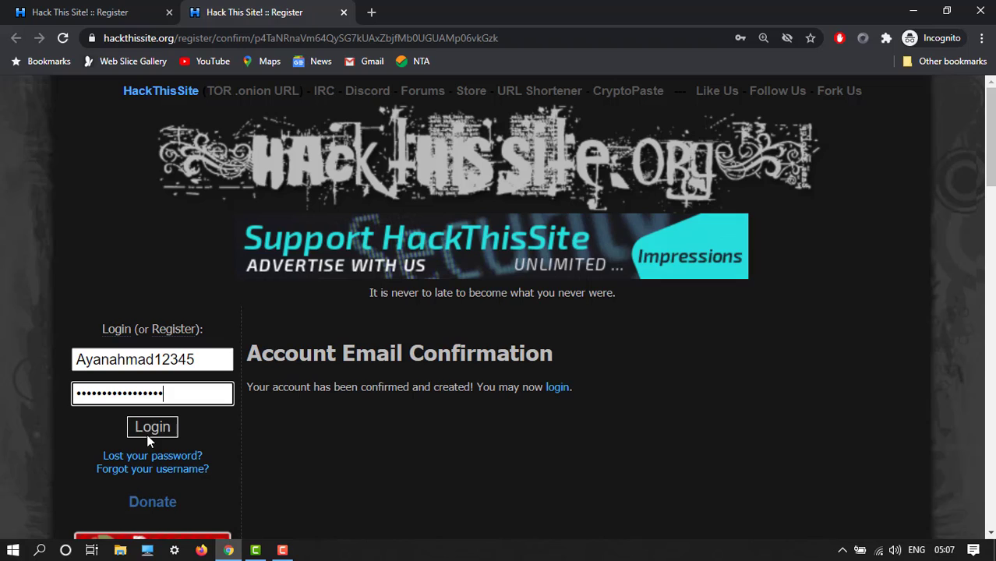
click(283, 551)
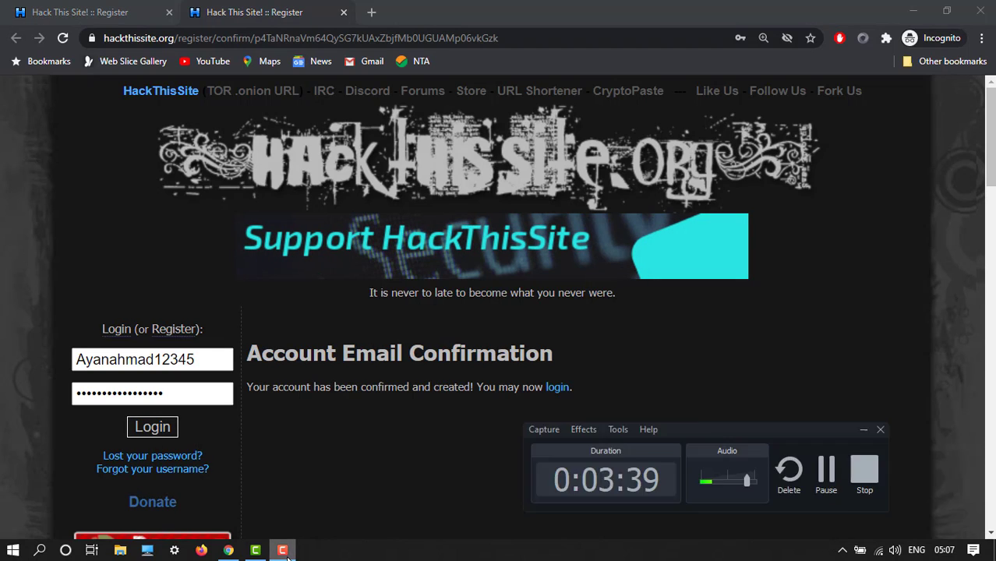
click(283, 551)
click(149, 430)
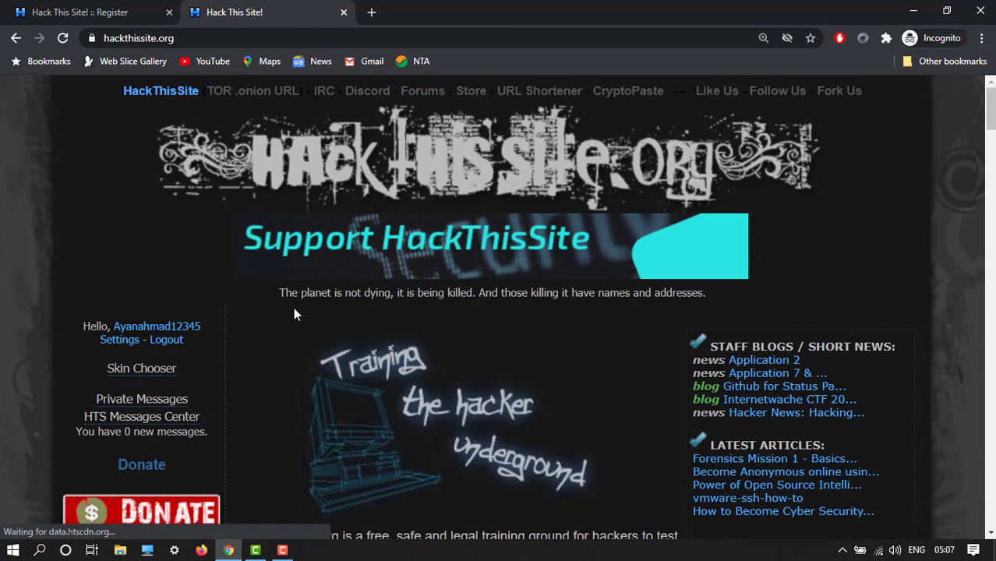
- Scroll through the logged-in homepage showing the username greeting and 0 new messages
scroll(499, 312, down, 6)
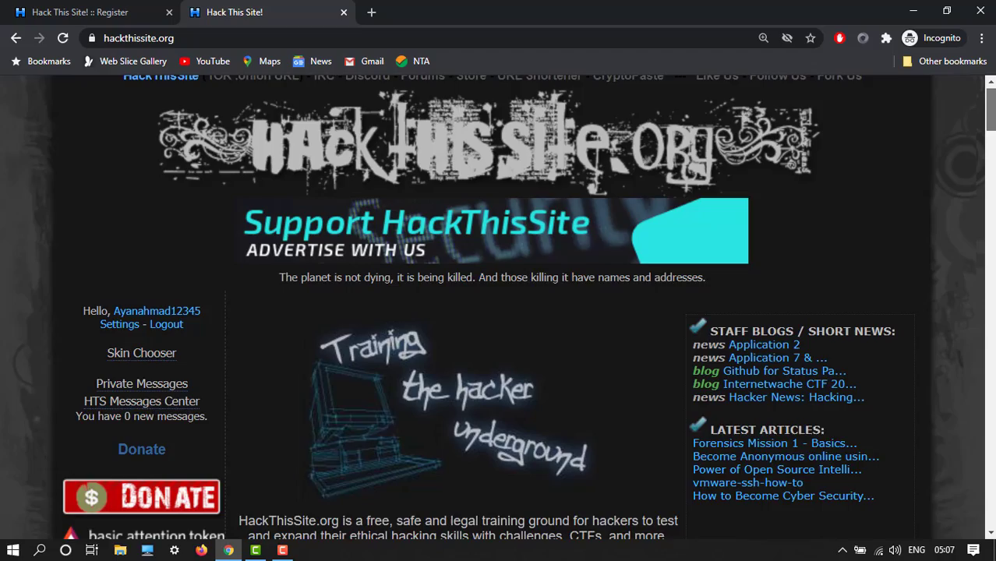
scroll(499, 312, down, 15)
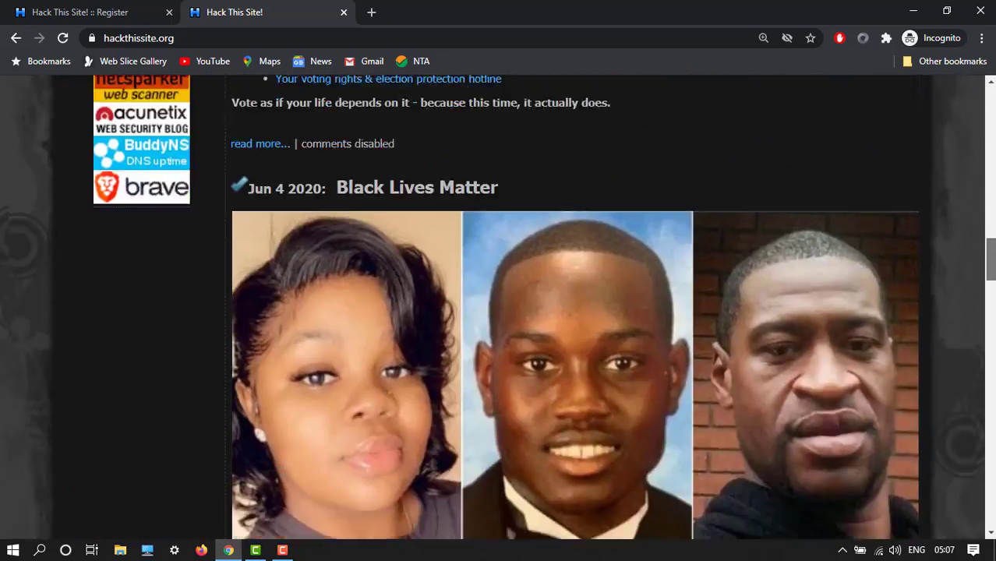
drag(992, 257, 994, 87)
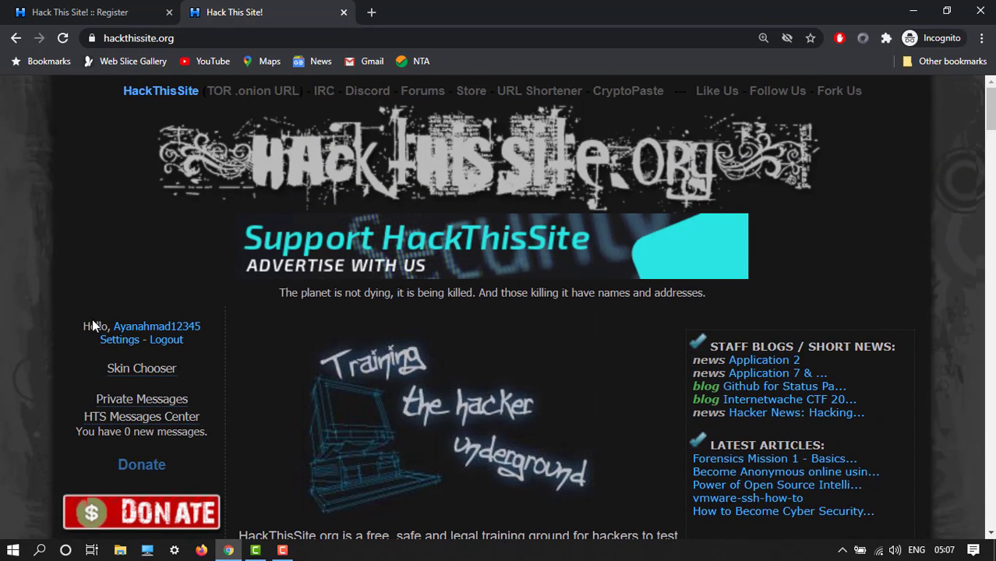
scroll(206, 398, down, 1)
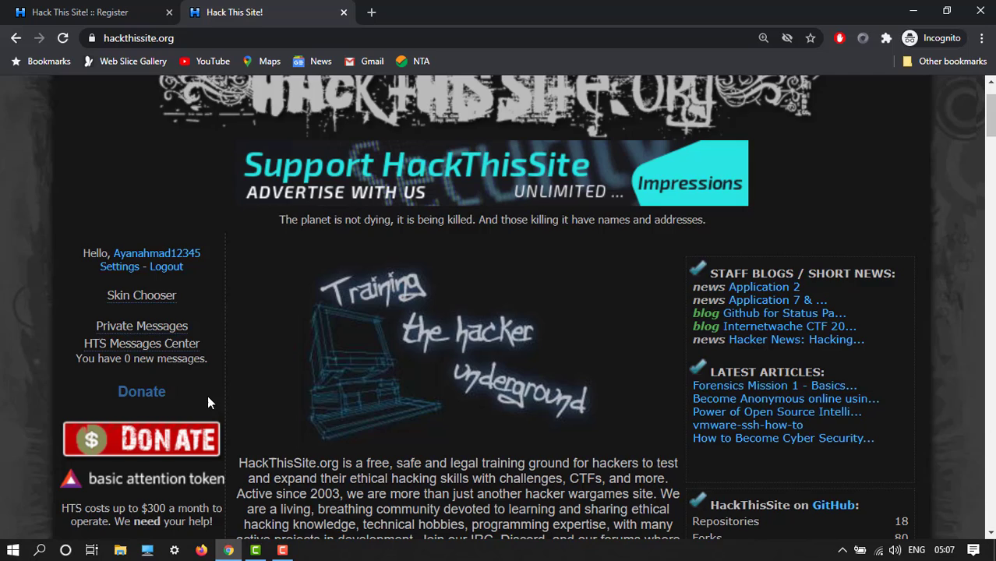
scroll(207, 403, down, 2)
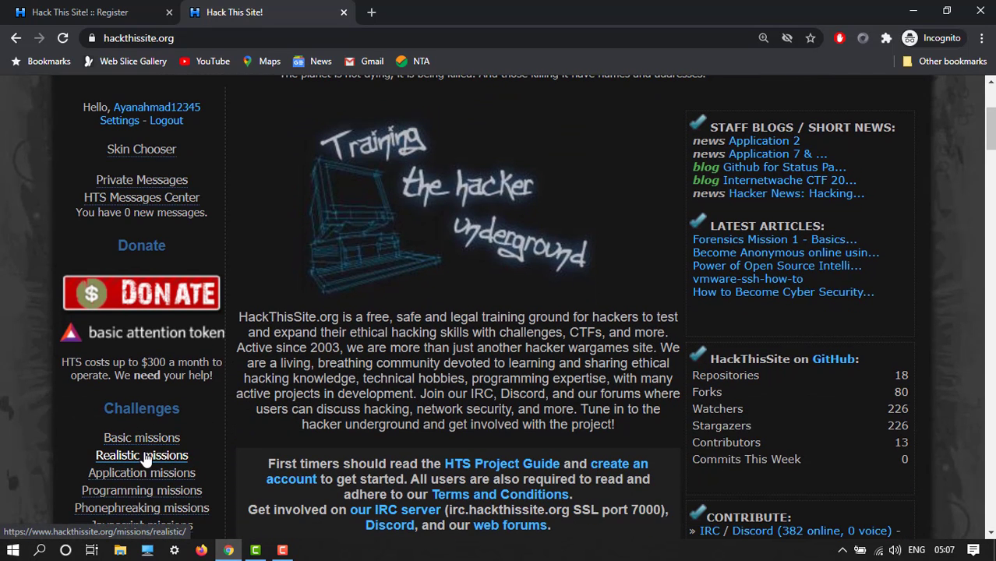
scroll(146, 460, down, 1)
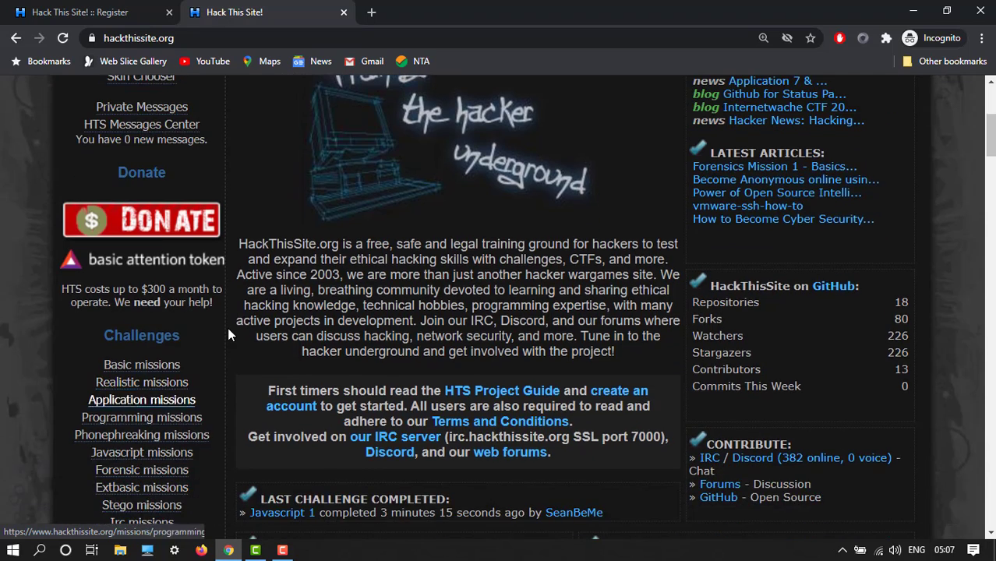
scroll(228, 326, up, 1)
scroll(484, 231, up, 3)
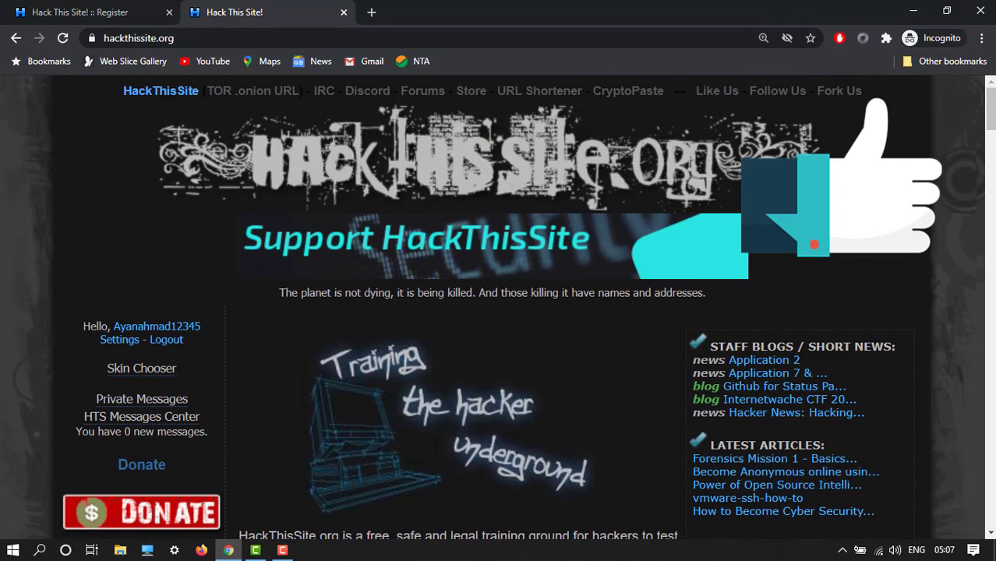